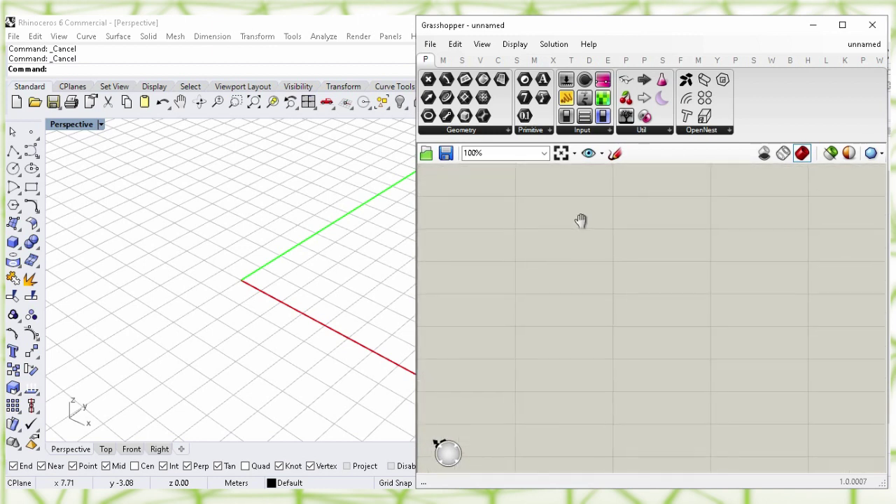
- Add a Construct Point component to the empty canvas
double_click(630, 289)
text(c)
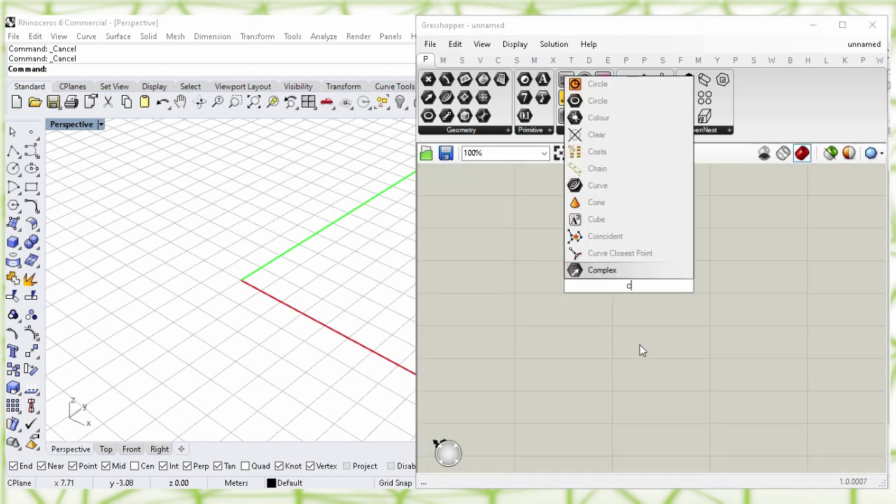
text(onstruct po)
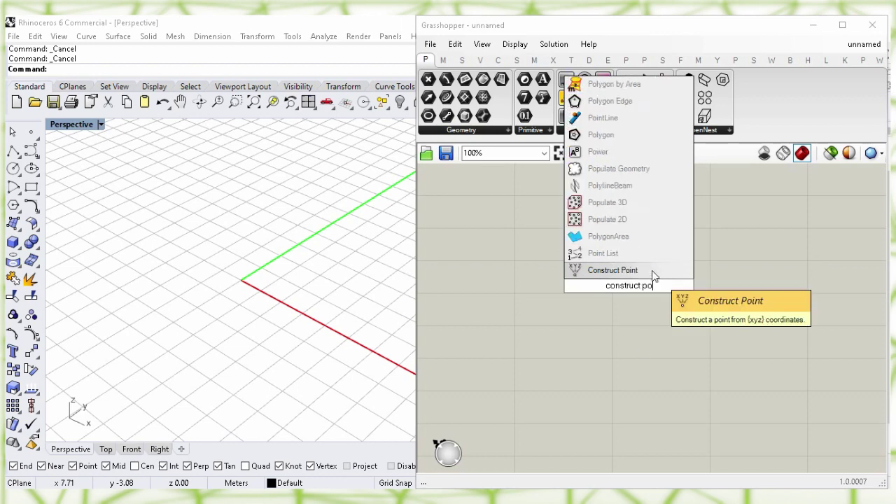
key(Return)
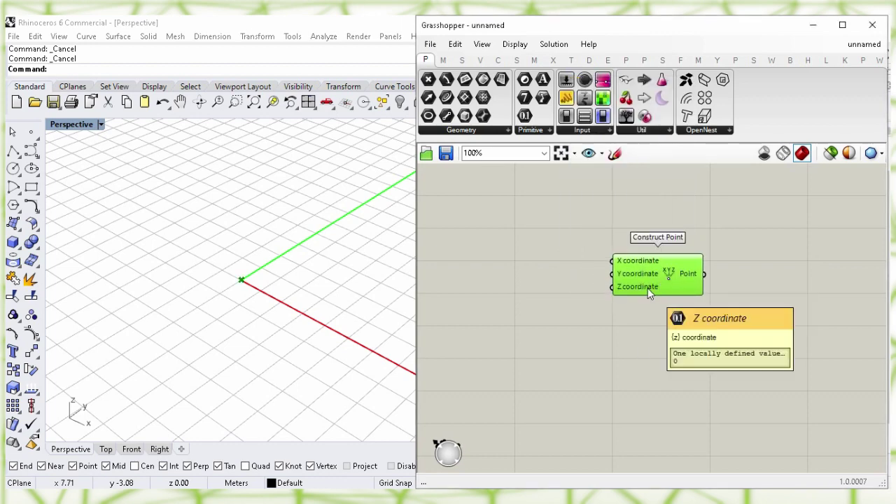
- Add a panel containing 0.18 and connect it to the Z coordinate of Construct Point
click(539, 293)
double_click(539, 293)
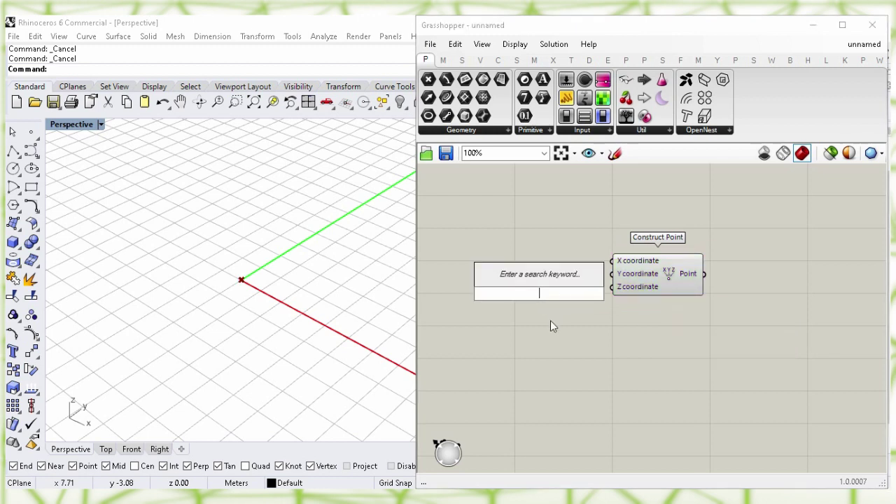
text("0.18)
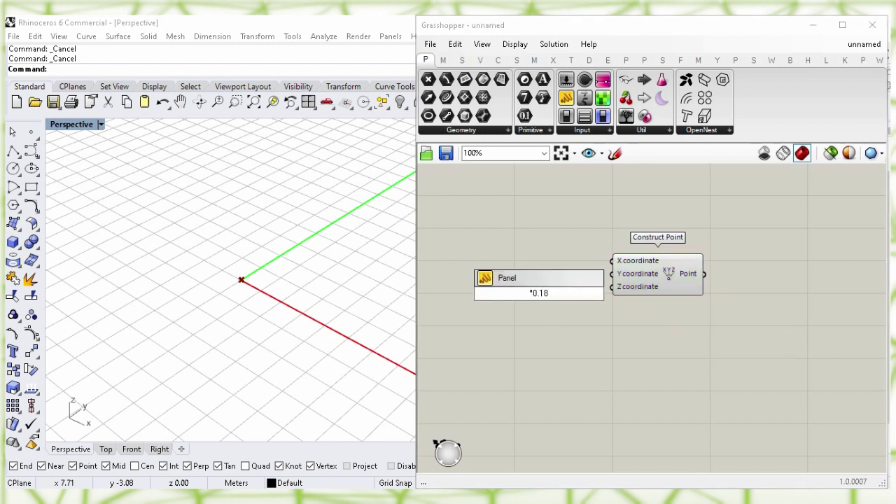
key(Return)
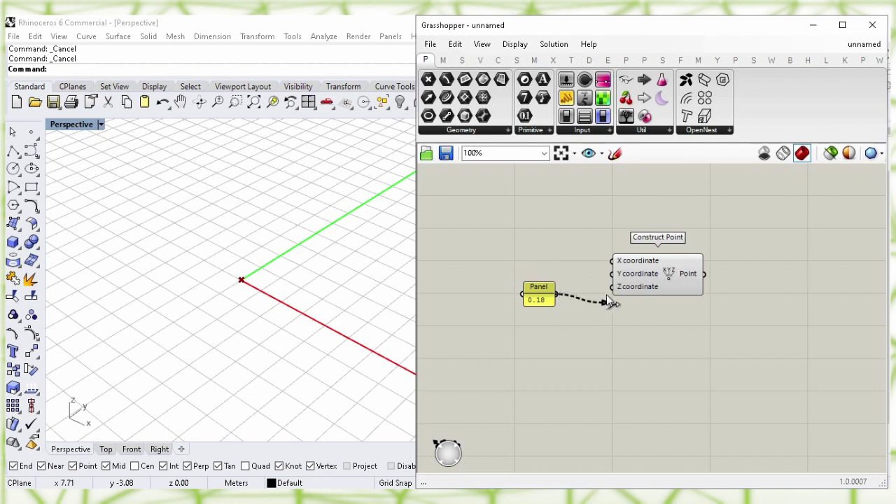
drag(543, 298, 588, 291)
click(645, 318)
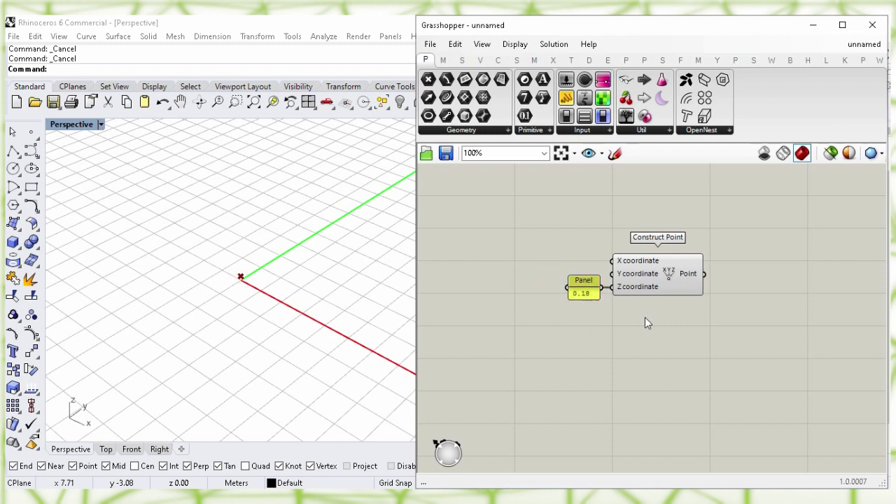
- Turn off the preview of the Construct Point component
click(668, 280)
right_click(669, 272)
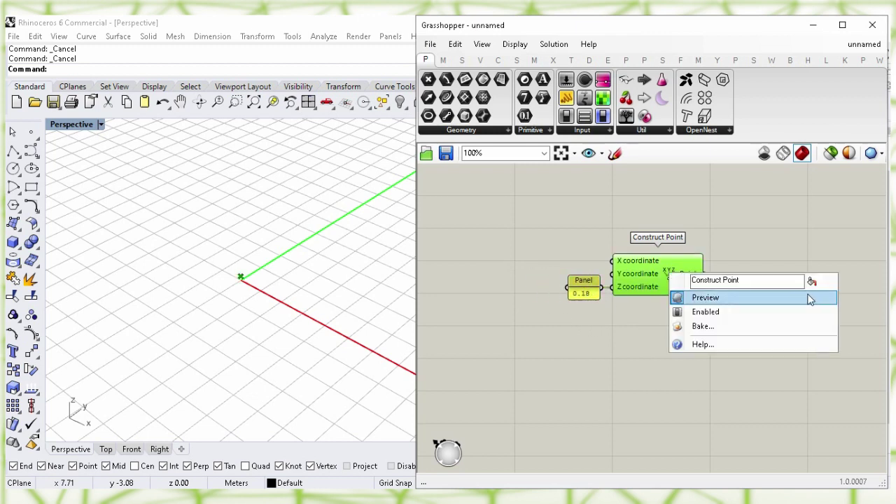
click(809, 299)
- Add an XZ Plane component with the constructed point as its origin, and turn off its preview
right_drag(755, 281, 674, 278)
double_click(673, 280)
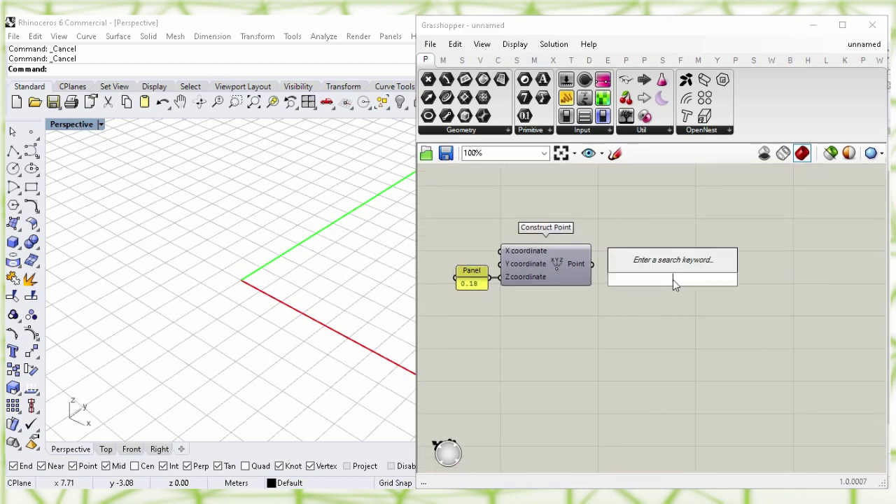
text(xz)
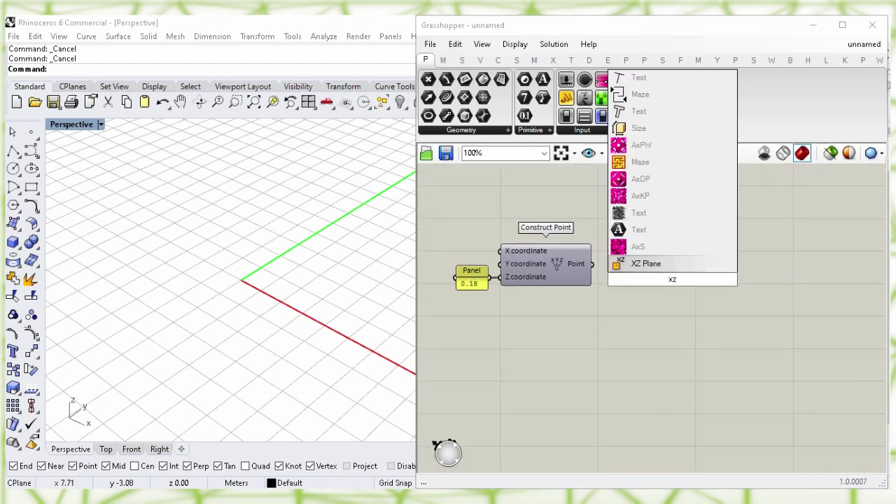
key(Return)
drag(593, 264, 635, 267)
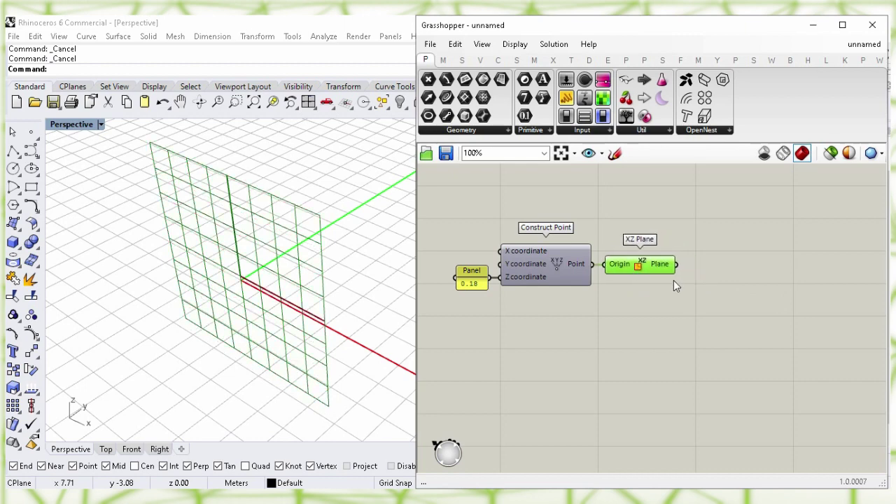
right_click(640, 266)
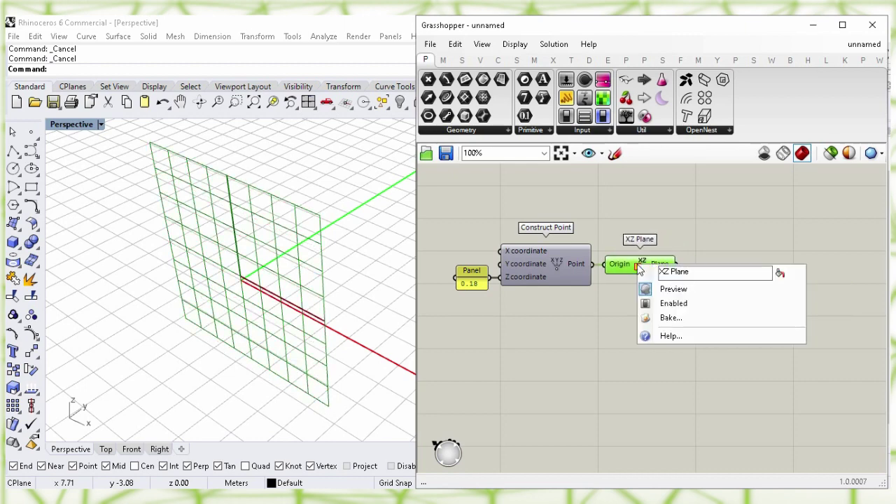
click(764, 289)
- Add an Arc component and feed the XZ Plane output into its Plane input
double_click(755, 306)
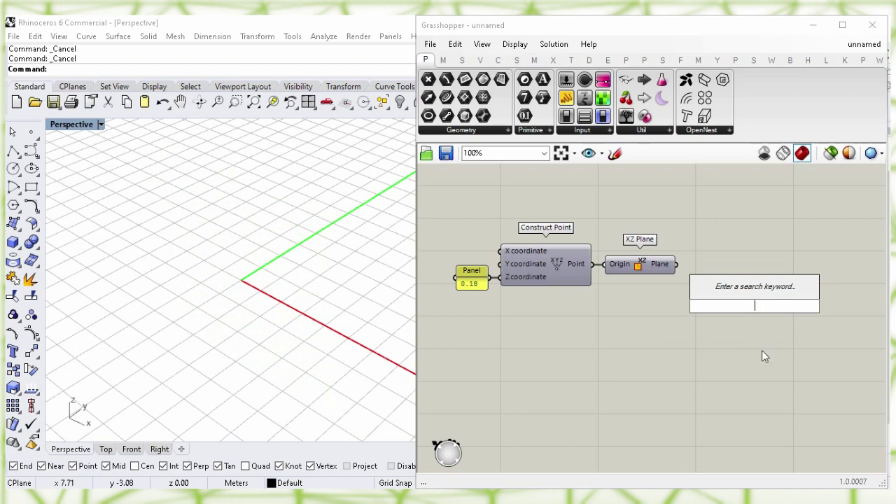
text(arc)
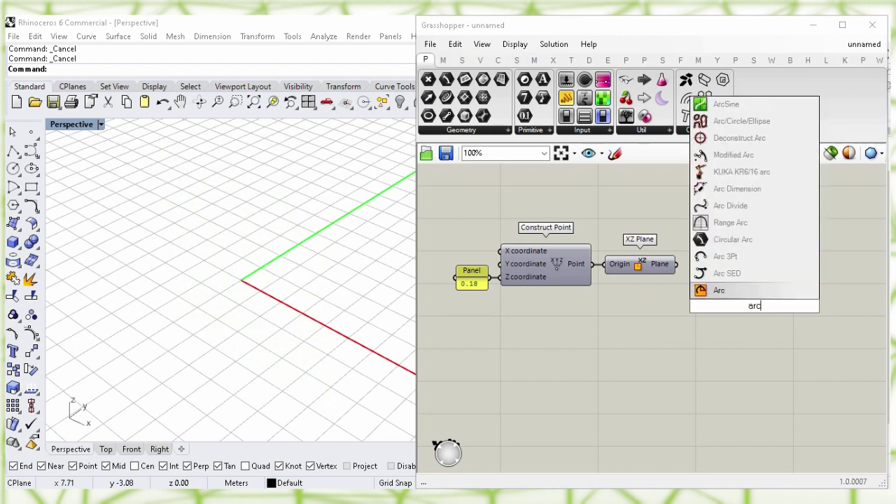
click(746, 292)
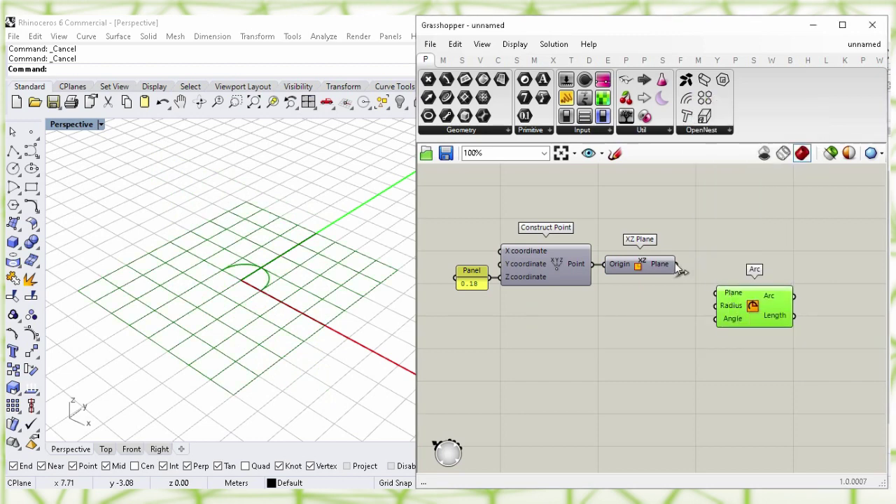
drag(716, 288, 712, 304)
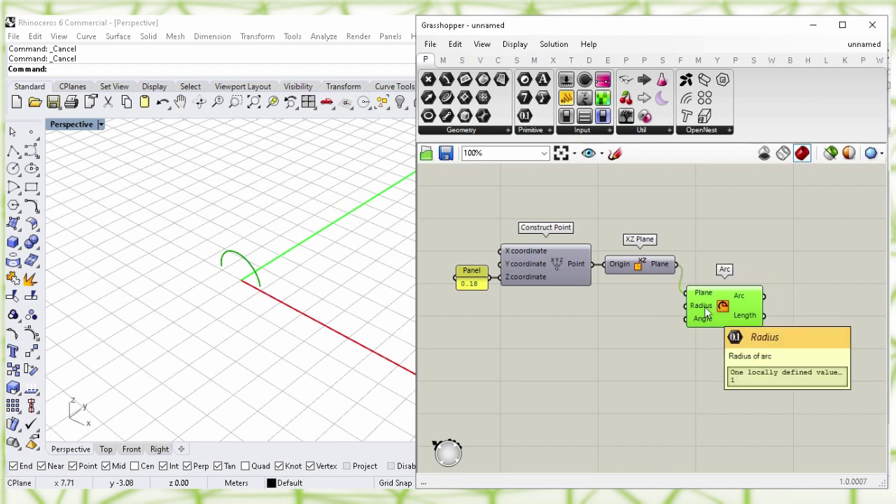
- Add a panel containing 4.20 and connect it to the arc's Radius input
double_click(613, 344)
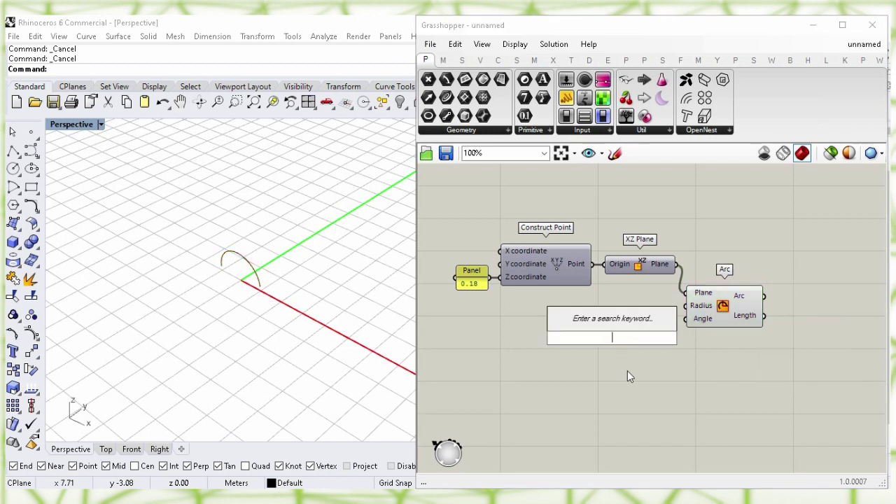
text("4.20)
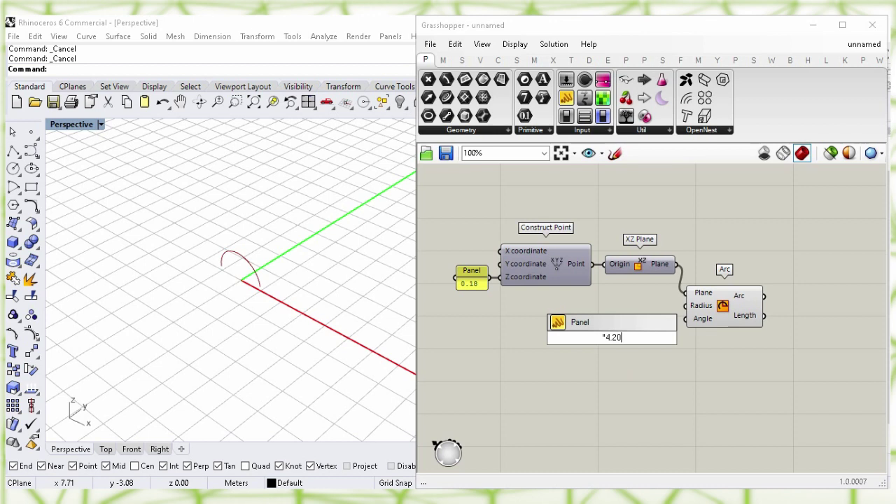
key(Return)
drag(625, 345, 686, 306)
drag(626, 318, 654, 314)
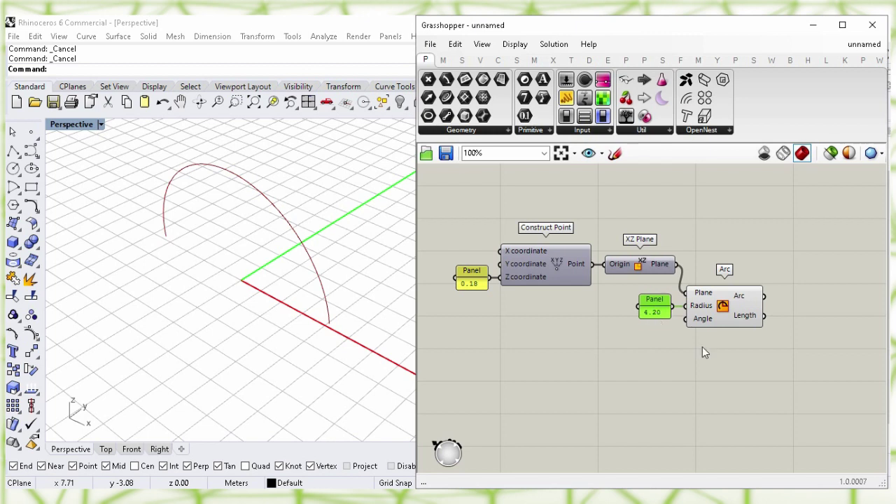
- Add a Radians component and connect its output to the arc's Angle input
click(644, 377)
double_click(642, 383)
text(rad)
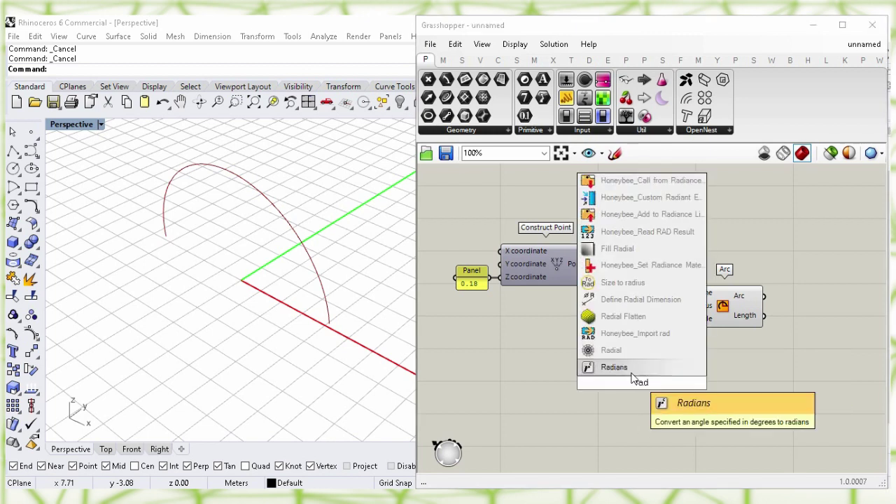
click(639, 371)
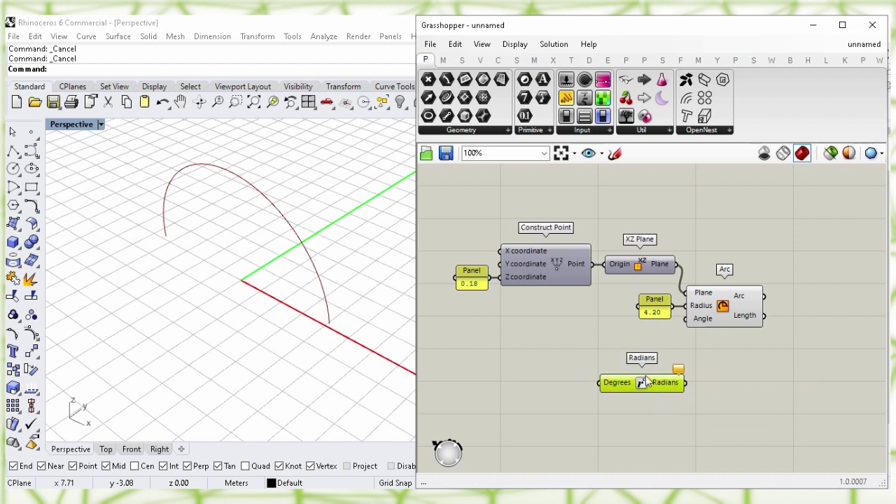
drag(671, 372, 687, 318)
drag(633, 372, 641, 359)
- Add a panel containing 180 and connect it to the Degrees input of Radians
click(542, 362)
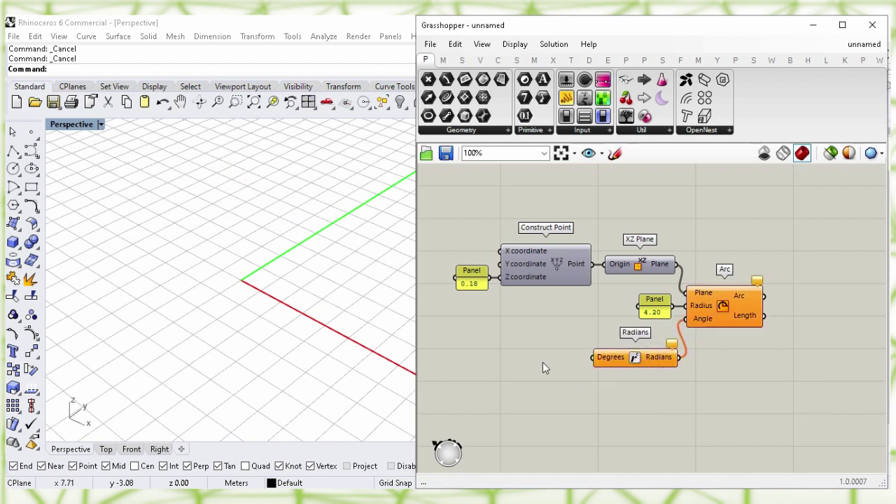
double_click(538, 362)
text(")
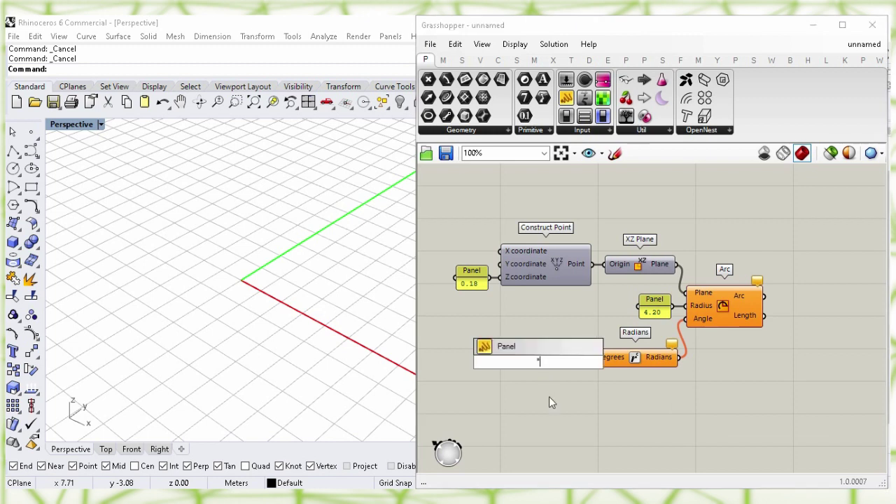
text(180)
key(Return)
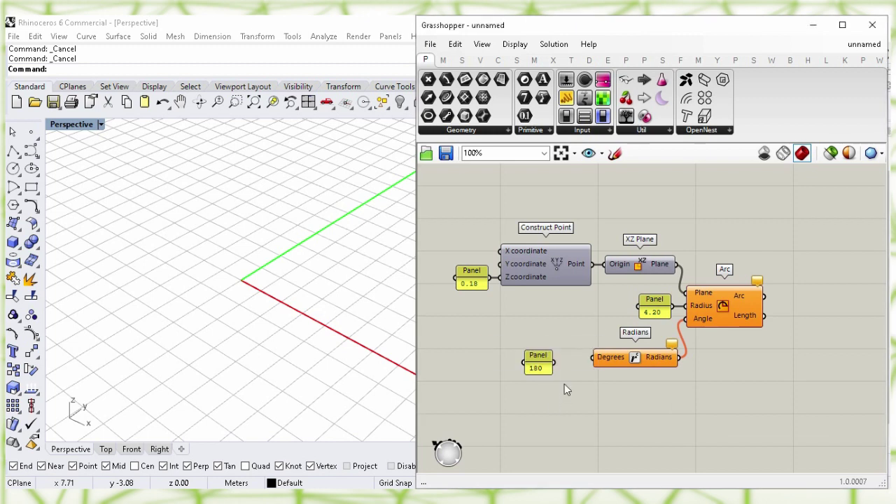
drag(582, 357, 592, 358)
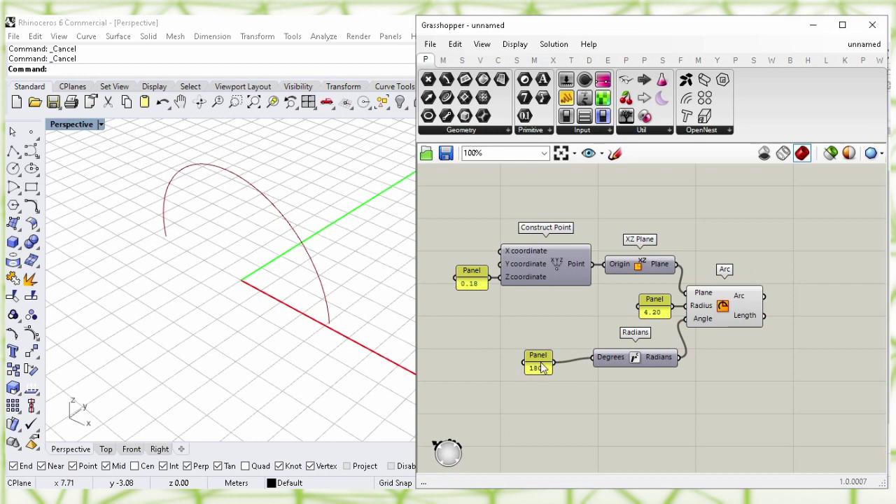
click(663, 386)
- Add a Perp Frames component and connect the Arc output to its Curve input
right_drag(738, 340, 494, 333)
click(462, 301)
click(509, 345)
double_click(613, 341)
text(per)
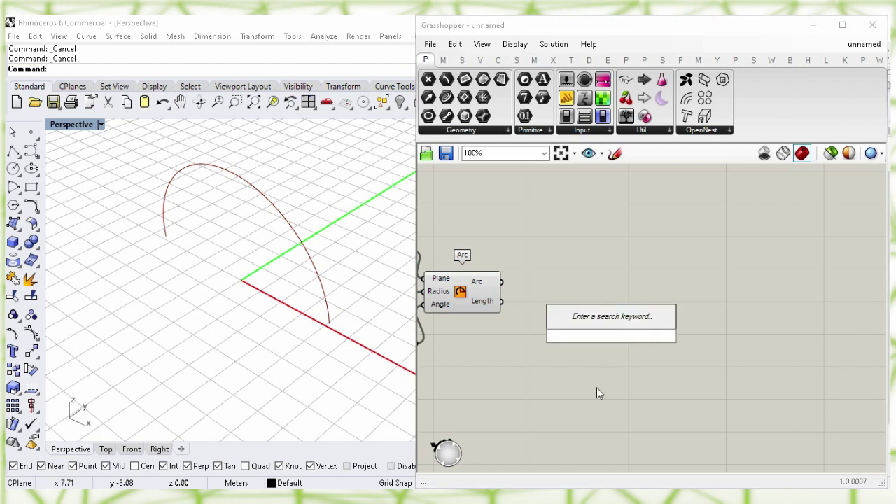
text(p)
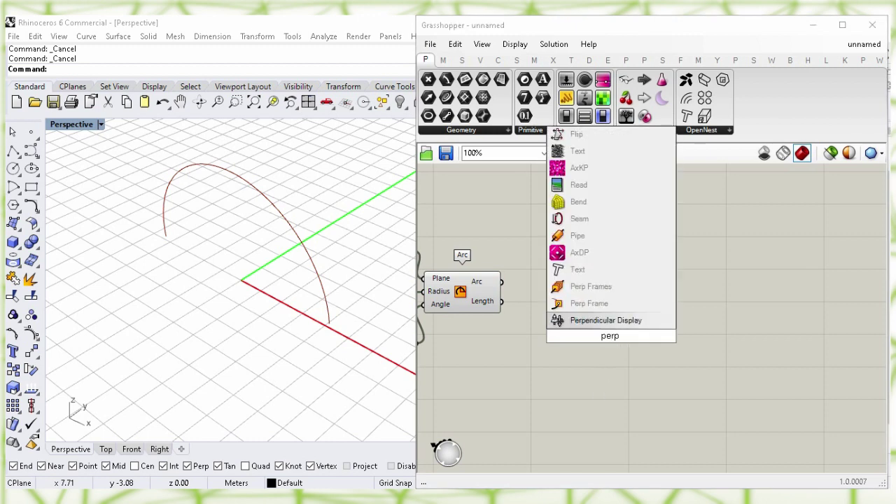
text( f)
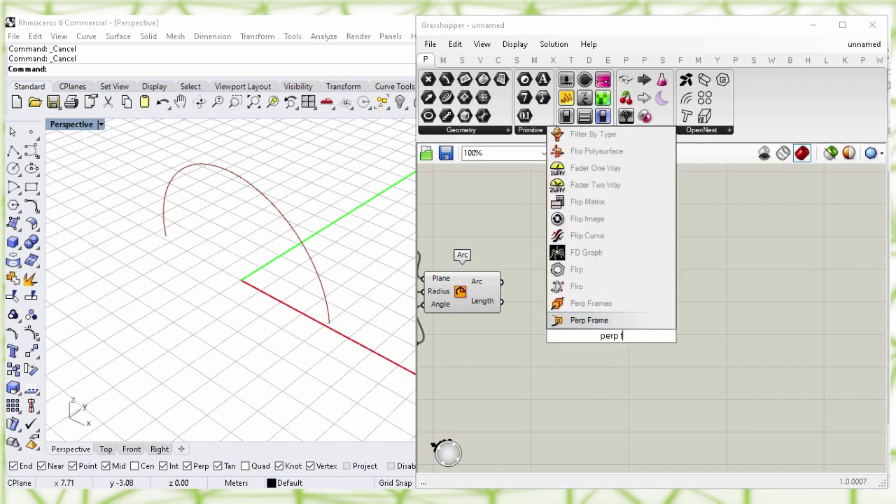
click(655, 301)
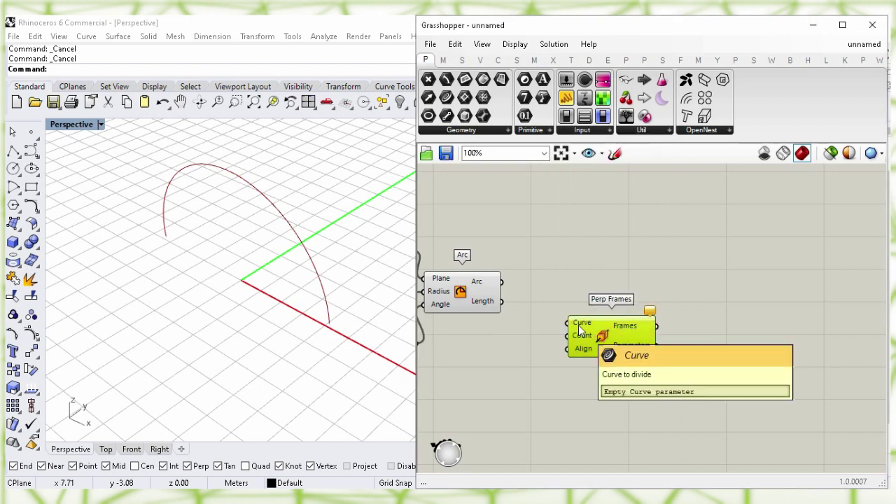
click(477, 295)
drag(569, 324, 596, 341)
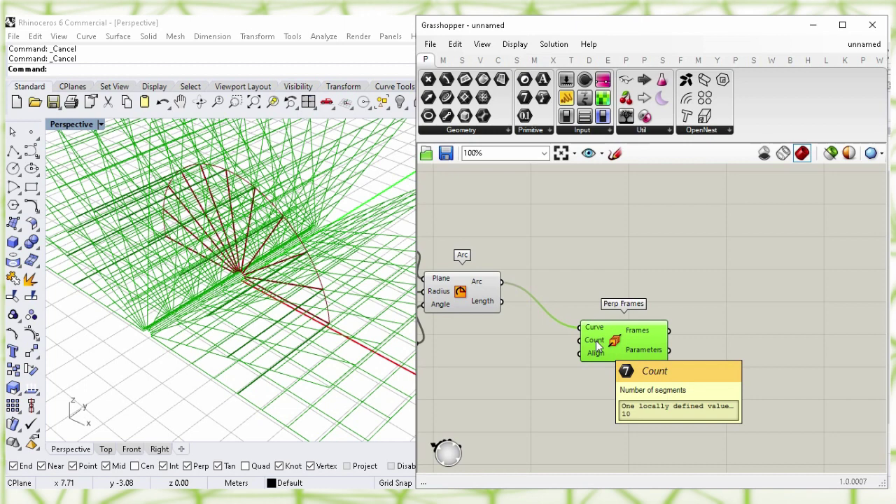
- Add a number slider set to 22 and connect it to the Count input of Perp Frames
click(506, 361)
double_click(505, 364)
text(22)
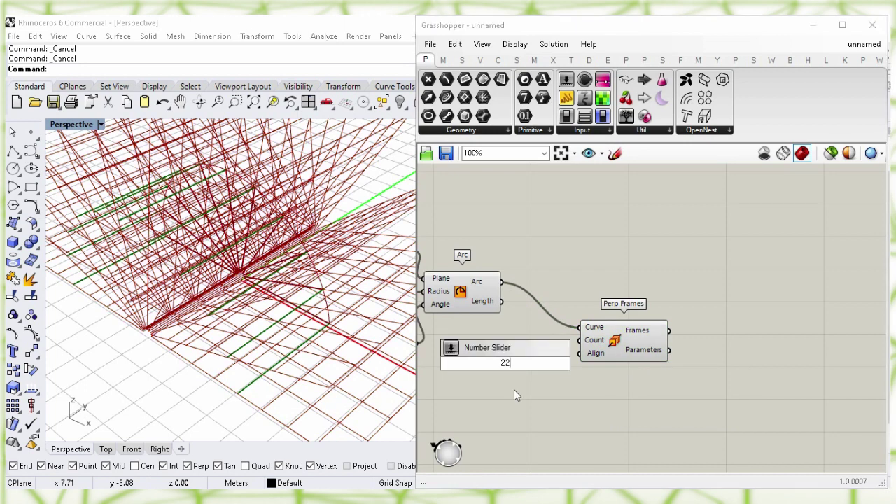
key(Return)
drag(487, 366, 465, 351)
click(552, 388)
drag(554, 351, 626, 352)
click(585, 382)
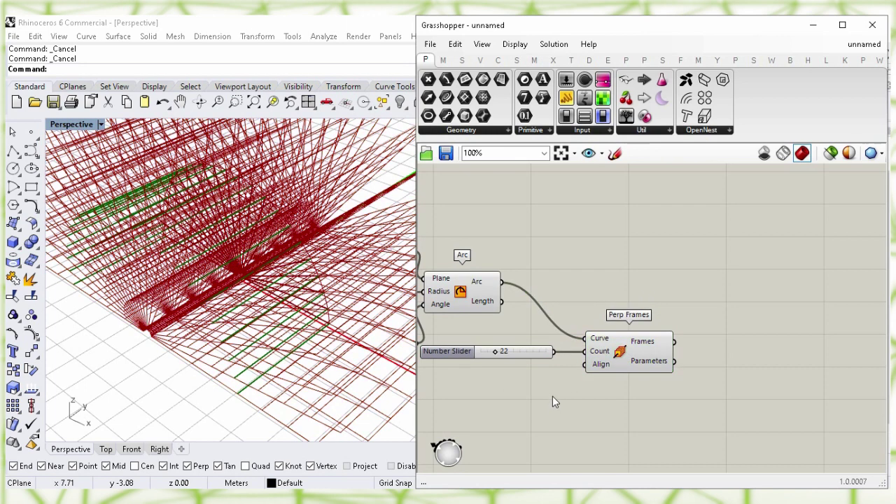
- Add a Point On Curve component and connect the Arc output to its input
right_drag(590, 258, 590, 275)
double_click(604, 253)
text(p)
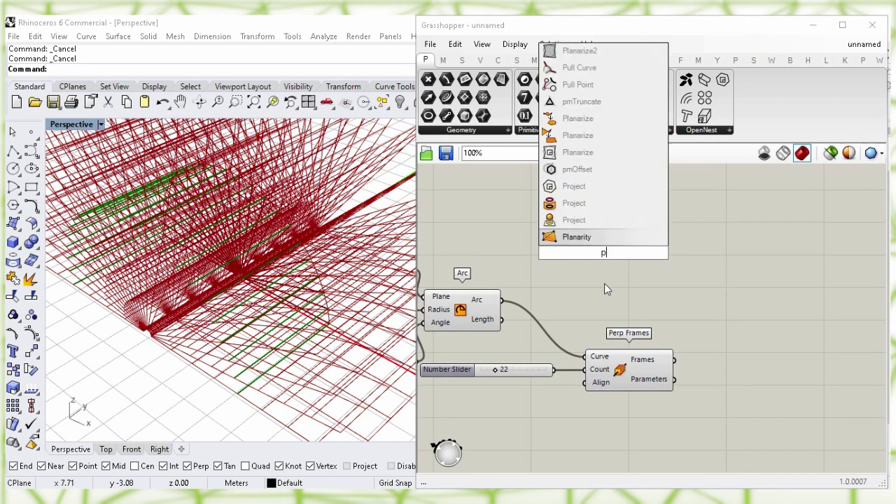
text(oint on)
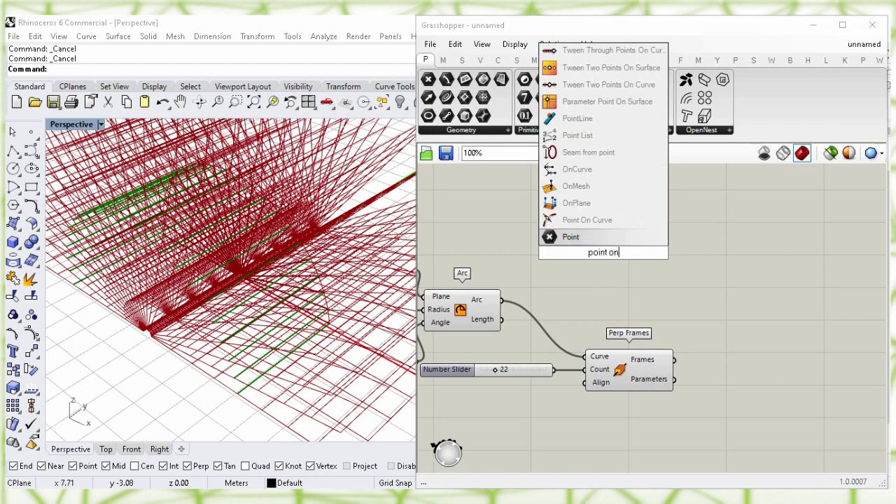
click(663, 221)
click(483, 308)
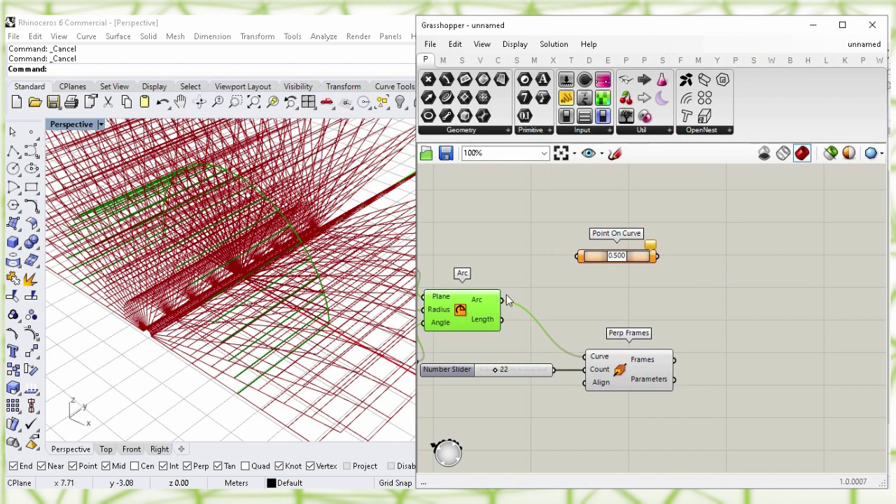
drag(503, 299, 624, 294)
click(587, 298)
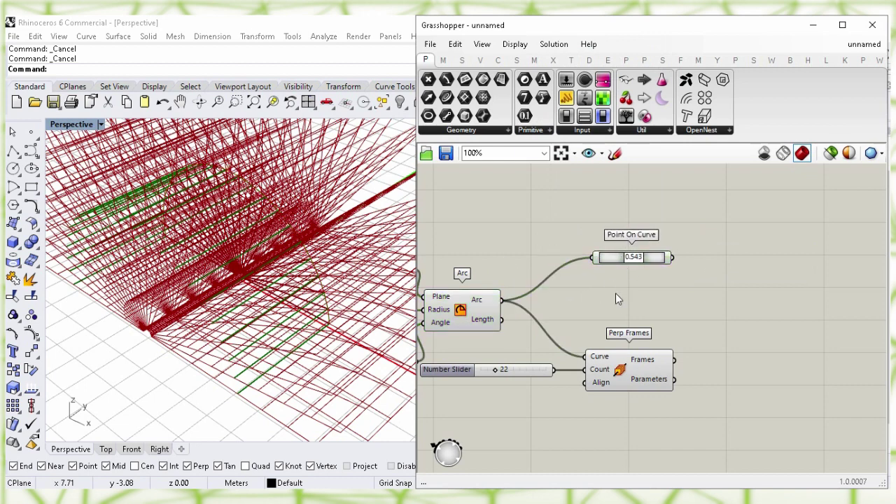
- Turn off the preview of the Arc component
click(471, 312)
right_click(458, 308)
click(483, 325)
click(575, 329)
- Set the Count slider to 21 and turn off the preview of Perp Frames
click(616, 368)
drag(498, 372, 494, 370)
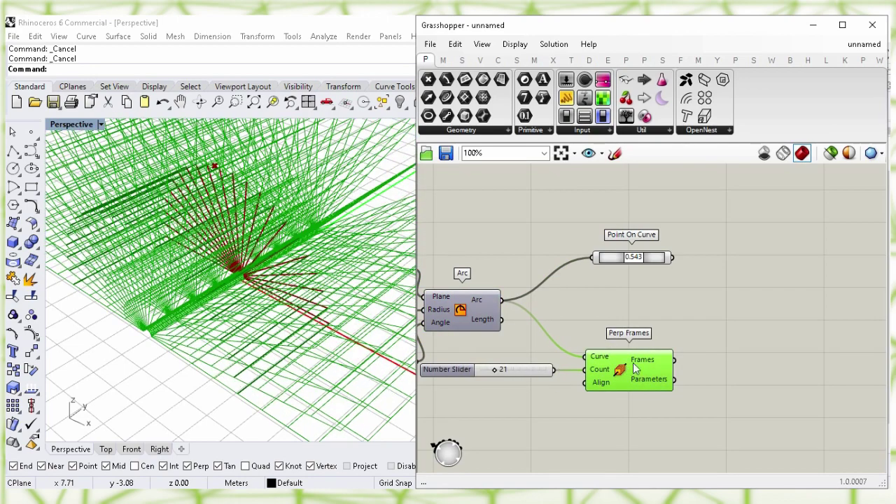
right_click(621, 369)
click(769, 398)
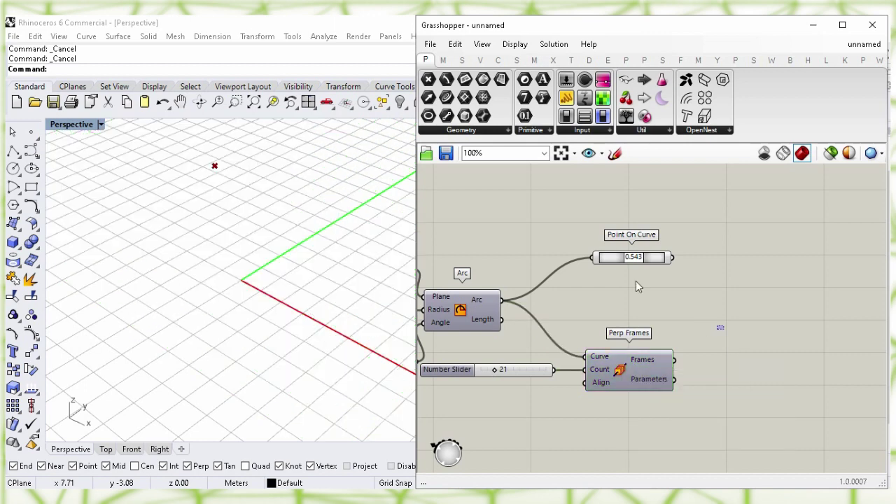
- Set the Point On Curve parameter to 0.500 and turn off its preview
mouse_move(633, 259)
mouse_down()
mouse_move(617, 259)
mouse_move(648, 259)
mouse_move(633, 268)
mouse_up()
click(643, 263)
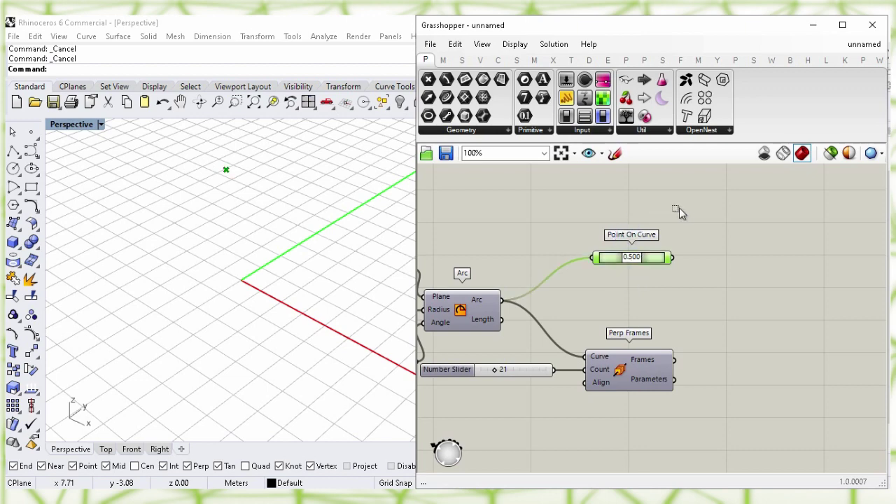
middle_click(684, 208)
click(745, 231)
- Add a Rectangle component beside Perp Frames and connect the Frames output to its Plane input
right_drag(750, 279, 596, 252)
double_click(617, 303)
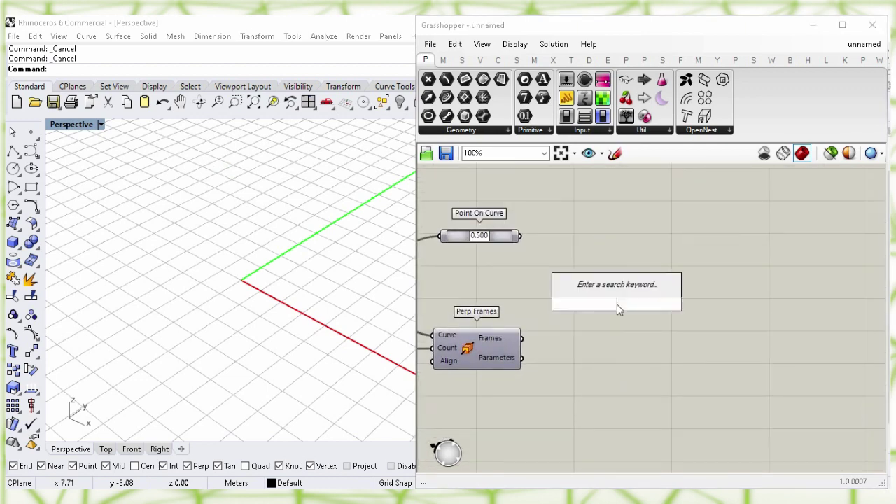
text(rec)
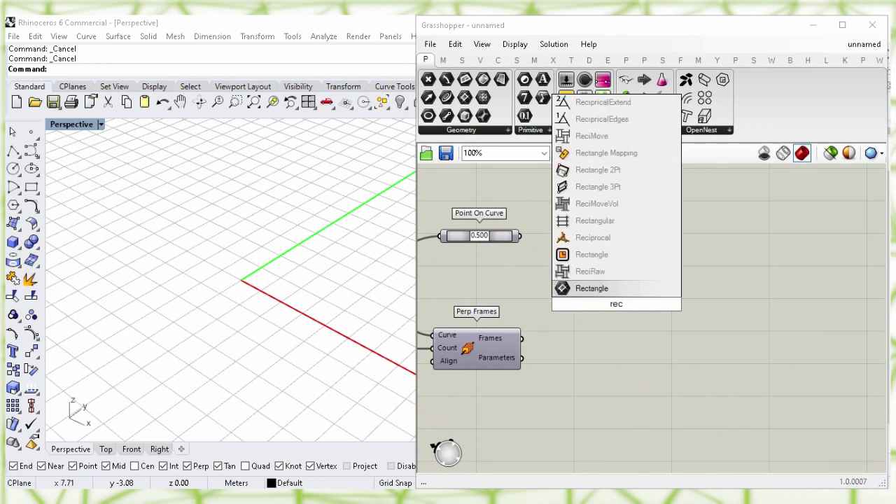
text(t)
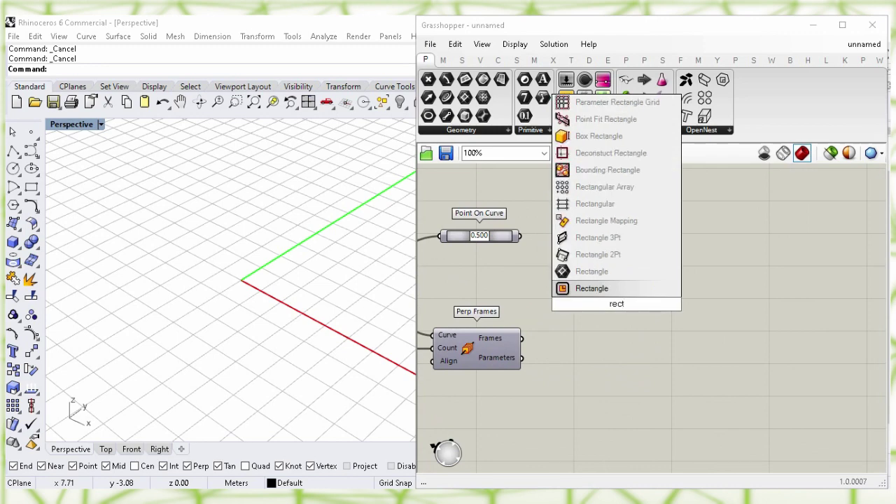
click(619, 291)
click(539, 332)
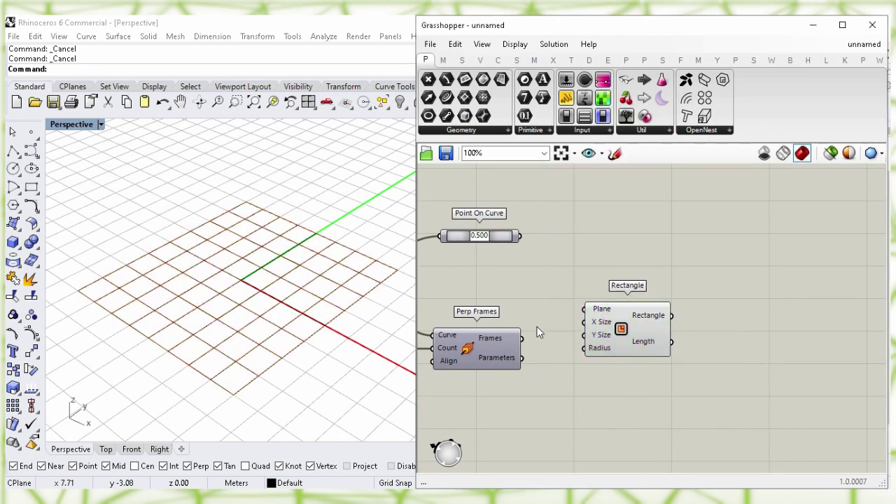
drag(522, 338, 585, 308)
drag(635, 329, 600, 357)
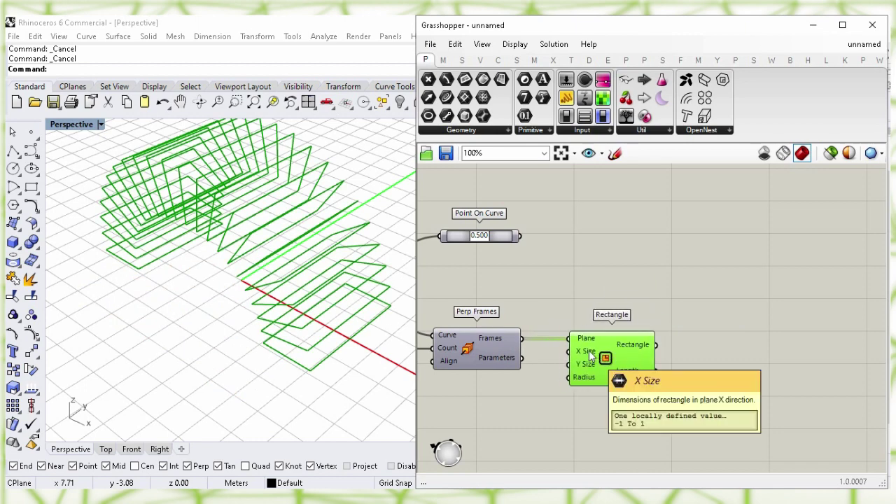
- Set both the X Size and Y Size domains of the Rectangle component to -1 To 1
right_click(590, 353)
mouse_move(639, 392)
drag(522, 391, 438, 390)
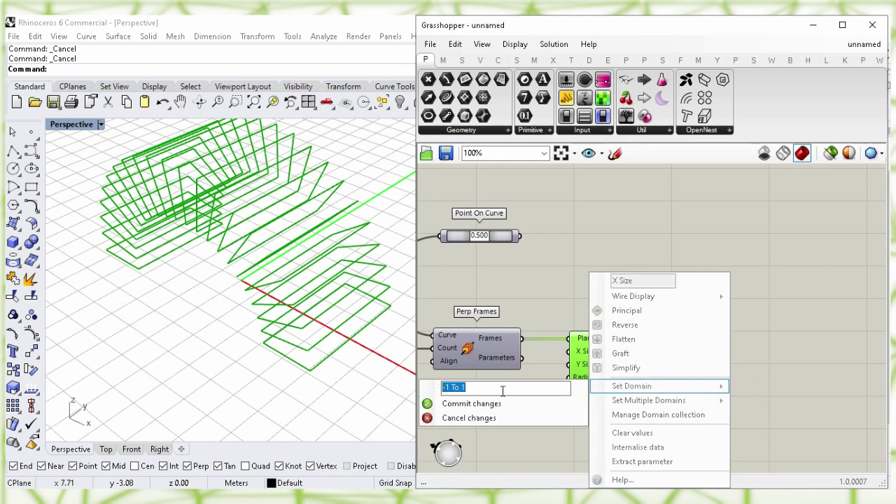
click(501, 405)
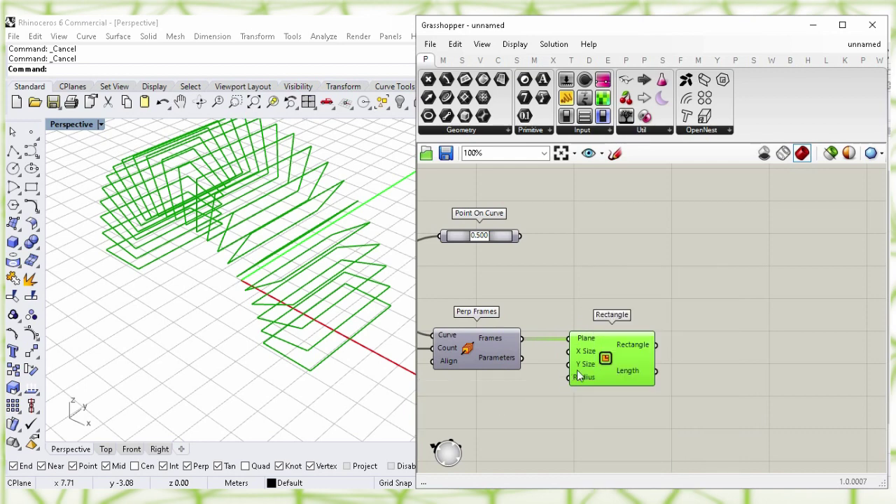
right_click(585, 365)
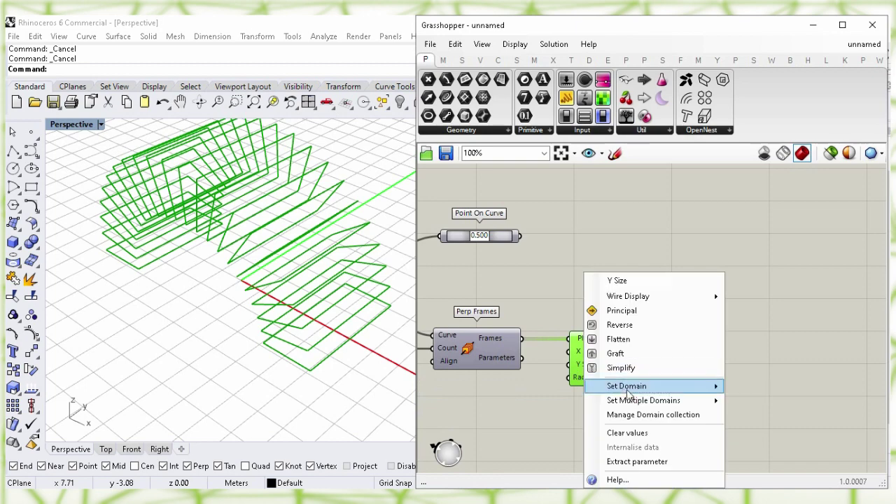
mouse_move(630, 392)
drag(541, 390, 428, 386)
key(BackSpace)
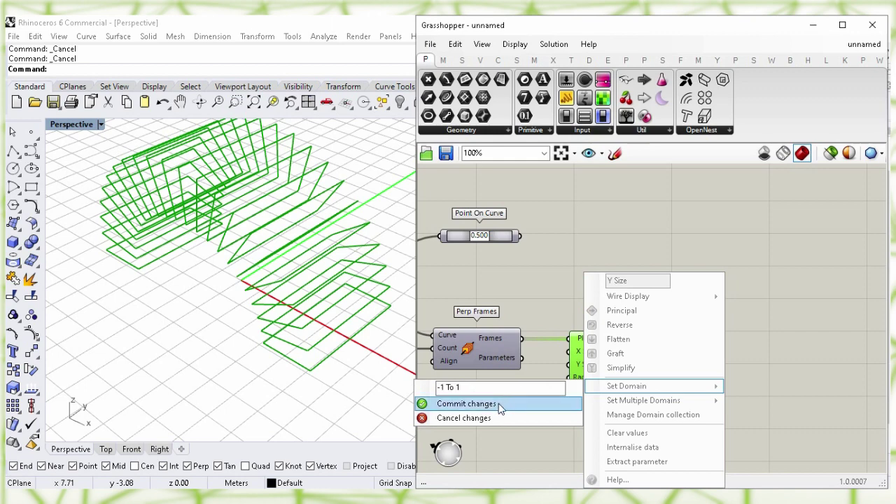
click(500, 406)
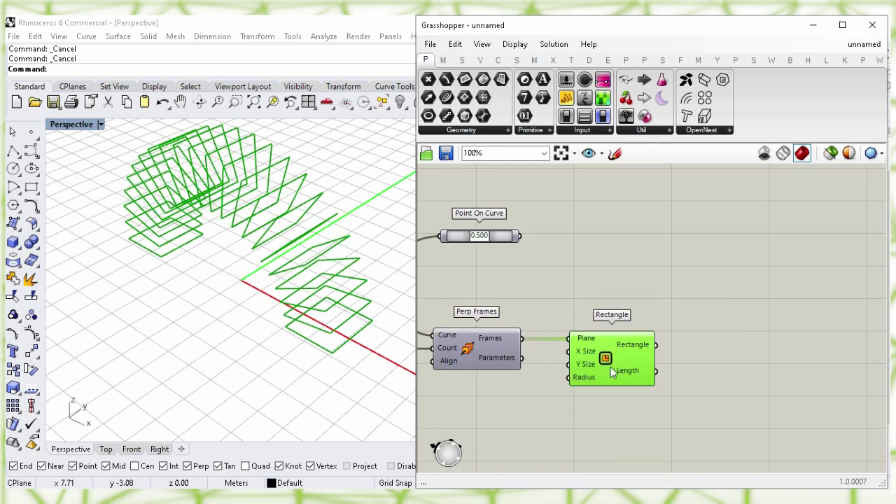
drag(612, 373, 579, 373)
- Add an Area component and connect the Rectangle output to its Geometry input
click(687, 318)
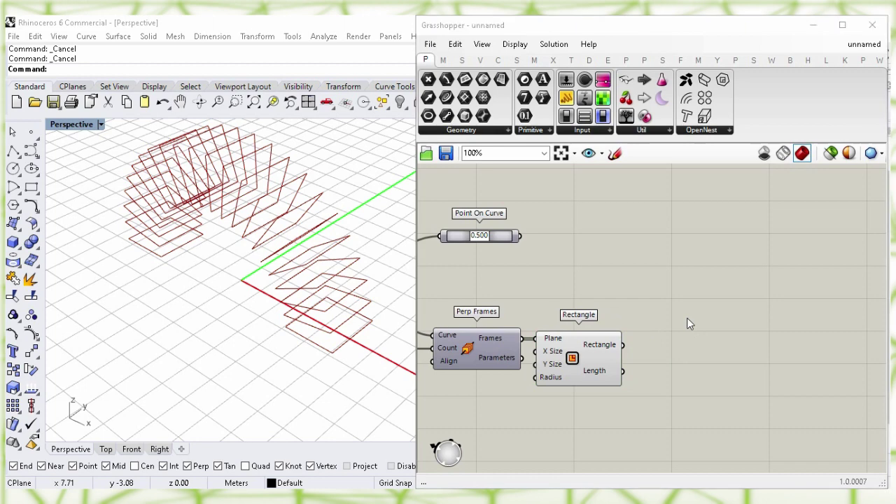
double_click(687, 318)
text(area)
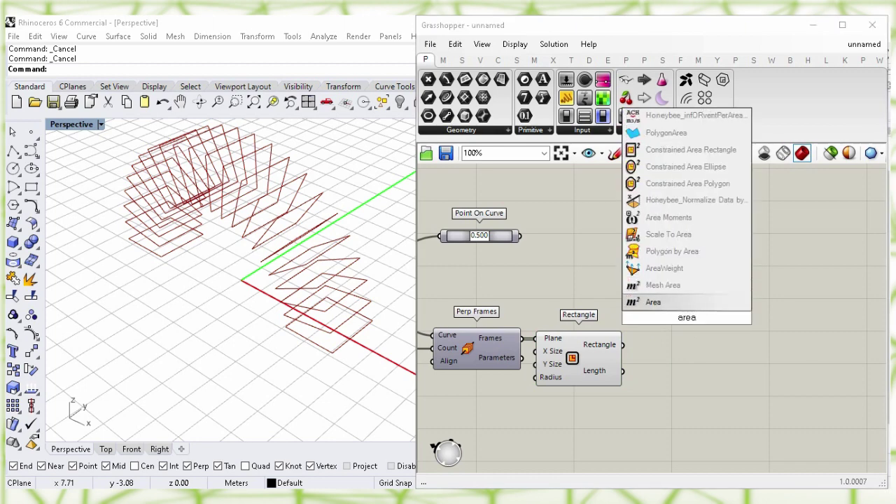
click(702, 310)
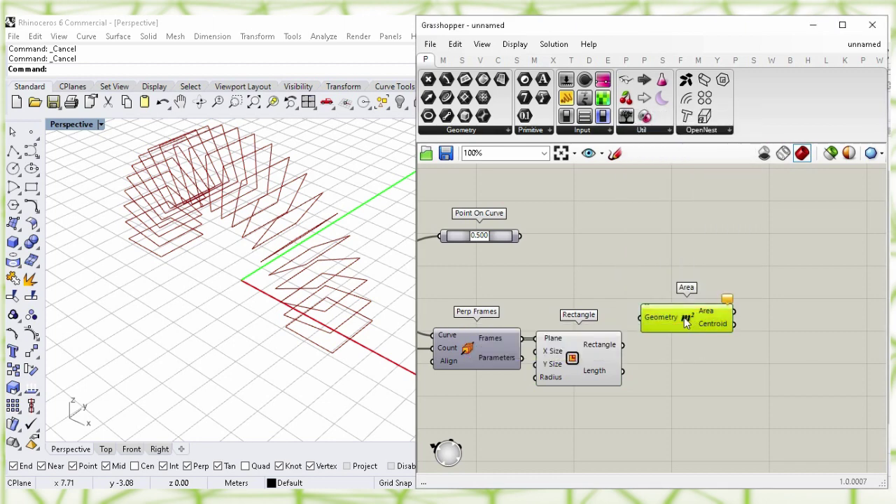
drag(622, 345, 643, 319)
drag(689, 322, 684, 318)
click(675, 359)
- Turn off the preview of the Rectangle component
click(574, 357)
right_click(574, 359)
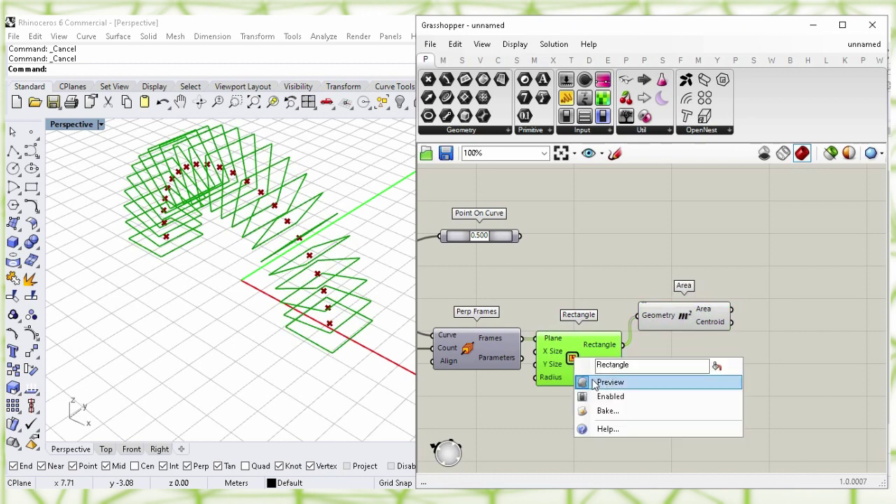
click(718, 382)
click(697, 339)
click(685, 316)
click(664, 251)
- Add a Distance component and connect the Point On Curve output to its Point A input
right_drag(658, 235, 665, 248)
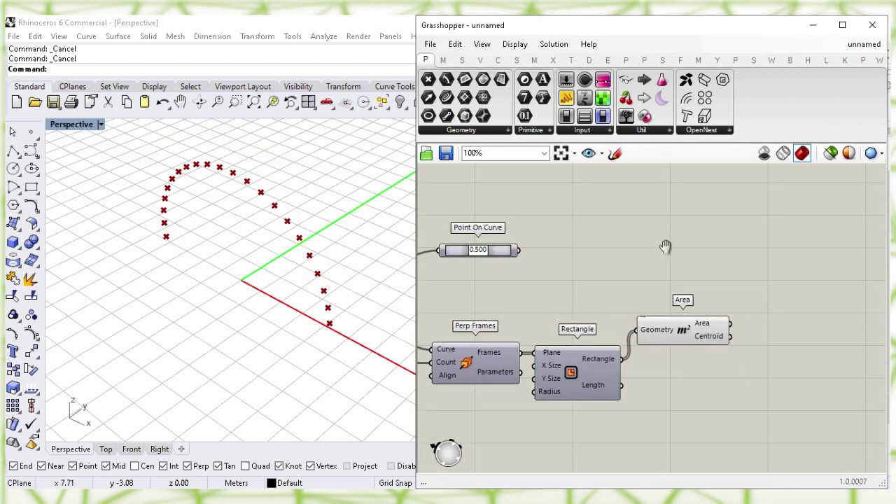
double_click(669, 250)
text(dist)
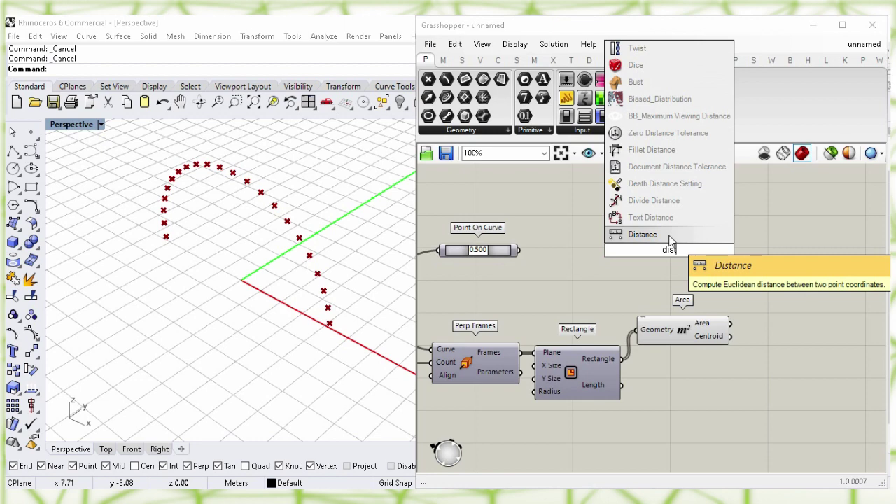
key(Return)
click(553, 238)
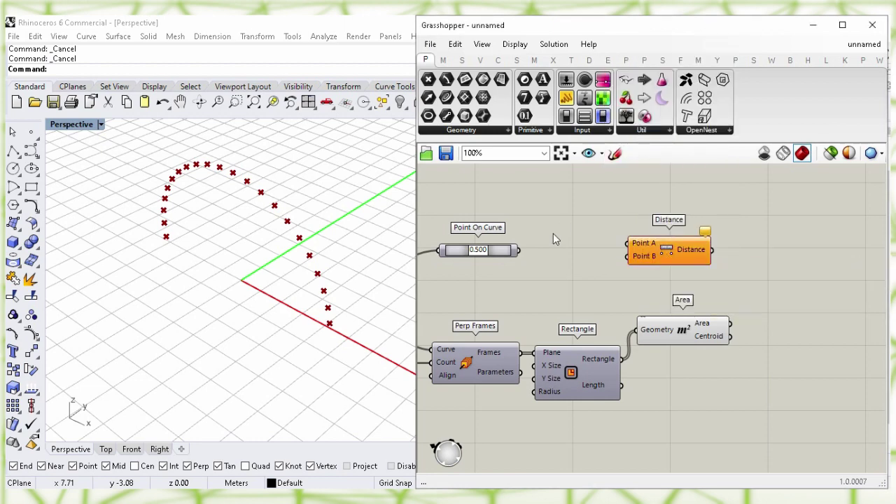
drag(520, 250, 787, 258)
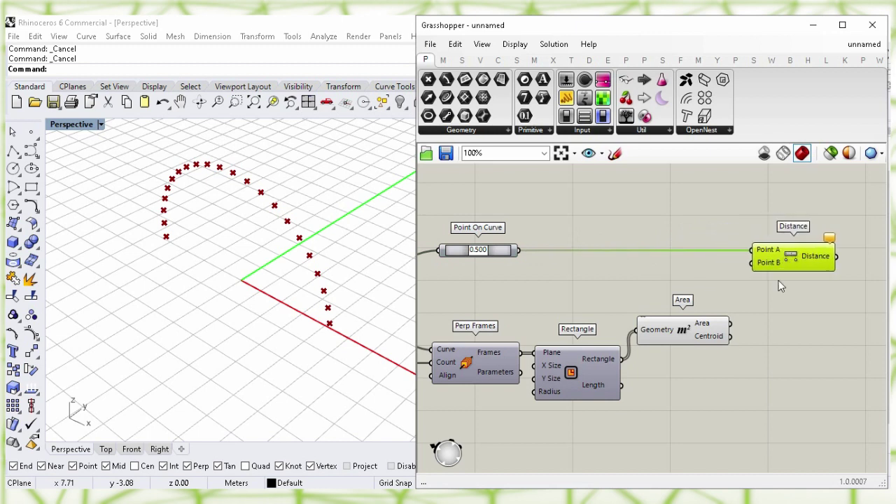
click(779, 280)
- Turn off the Area preview and connect its Centroid output to the Point B input of Distance
click(709, 337)
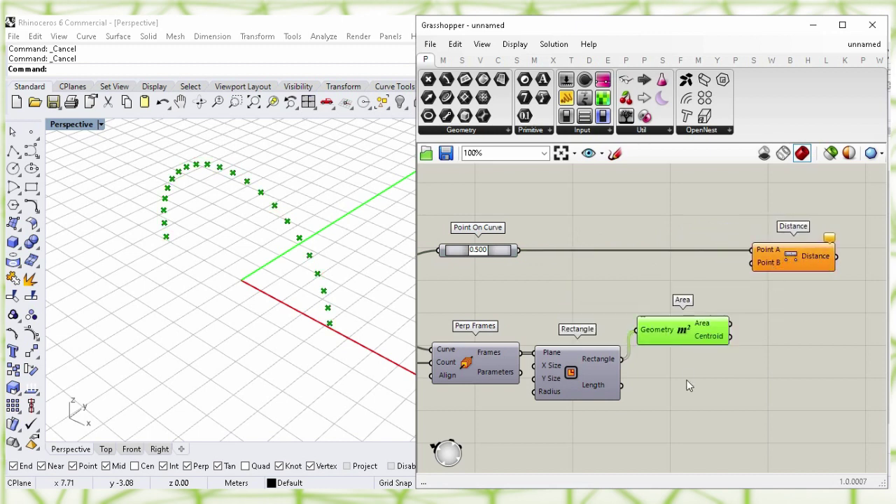
right_click(686, 338)
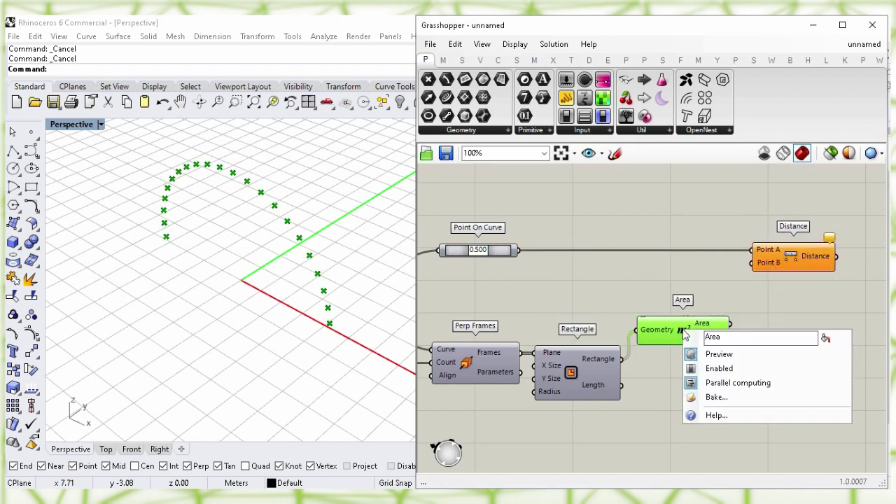
click(826, 357)
drag(731, 336, 794, 260)
click(797, 293)
- Add a Remap Numbers component and connect the Distance output to its Value input
right_drag(801, 292, 536, 296)
double_click(626, 283)
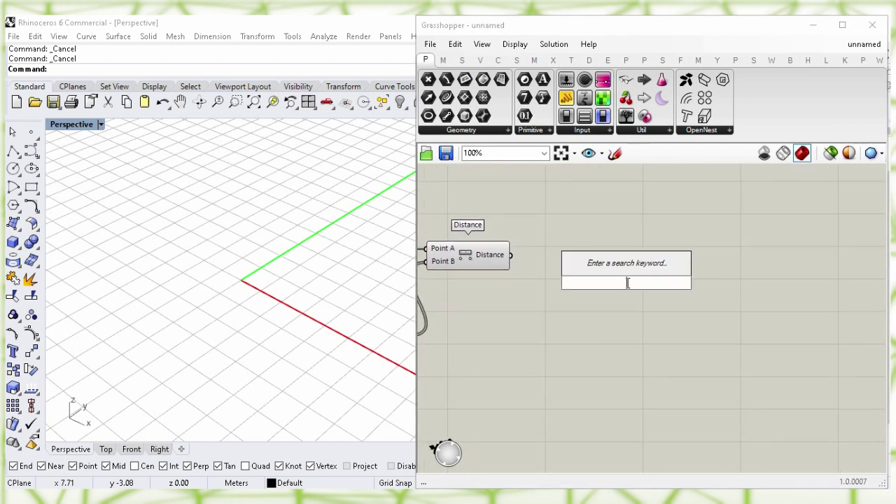
text(remap)
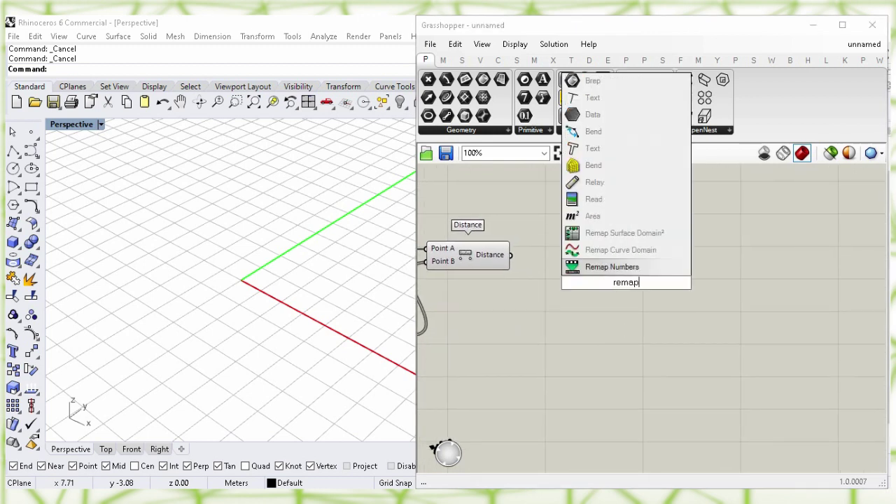
click(634, 270)
drag(513, 256, 586, 270)
drag(627, 291, 702, 270)
- Add a Bounds component, feeding it the Distance output and connecting its Domain output to the Source input of Remap Numbers
click(569, 318)
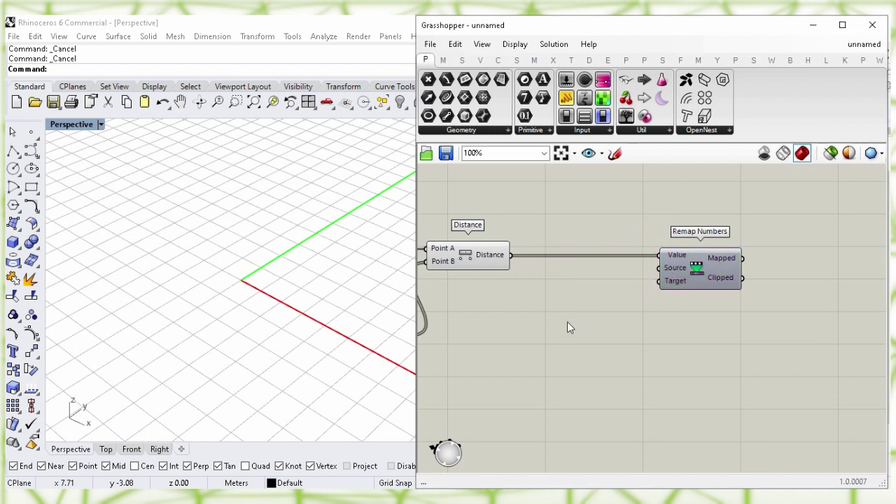
double_click(567, 323)
text(bound)
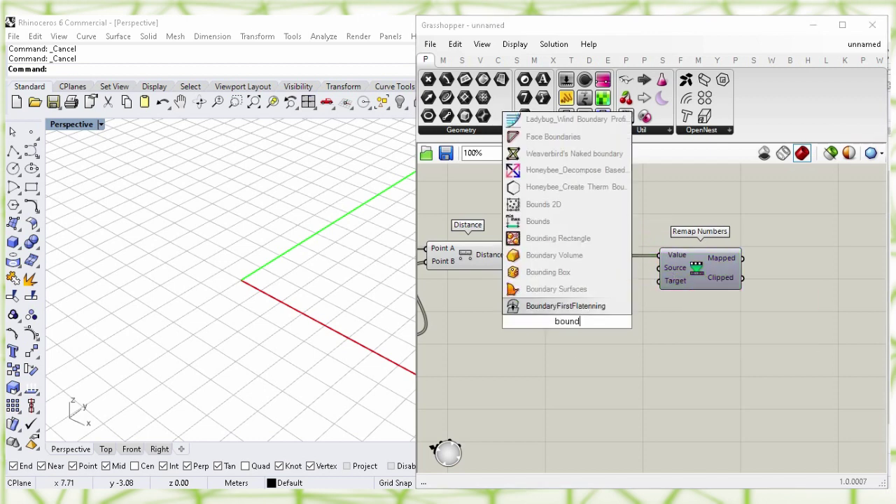
text(s)
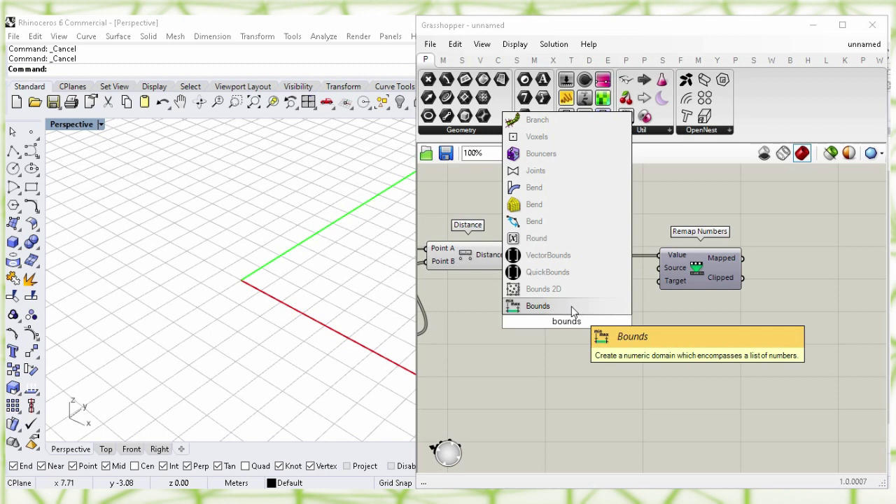
click(553, 306)
drag(511, 257, 565, 288)
mouse_move(590, 321)
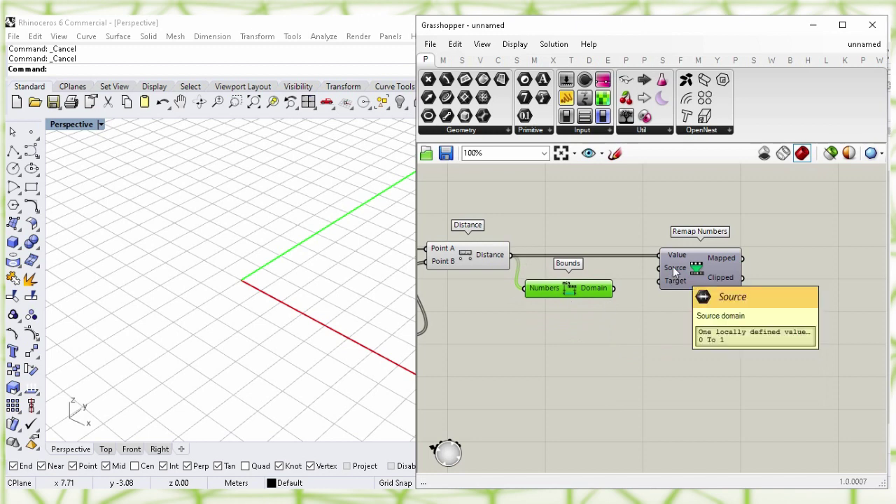
drag(581, 289, 584, 289)
drag(700, 275, 725, 274)
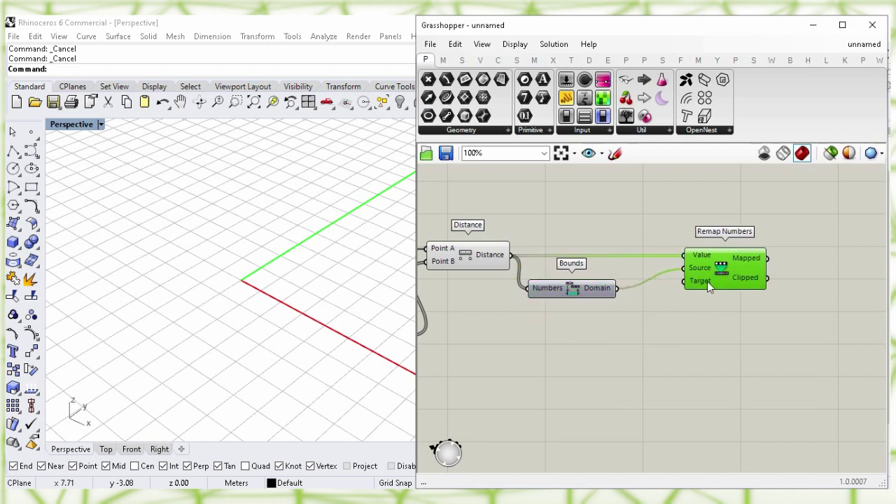
- Add a Construct Domain component below Bounds and connect its Domain output to the Target input of Remap Numbers
click(574, 358)
double_click(574, 358)
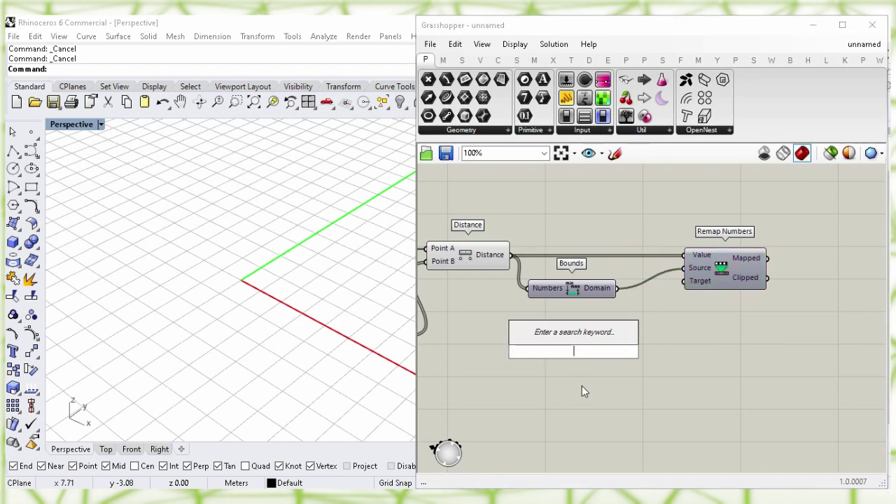
text(construct do)
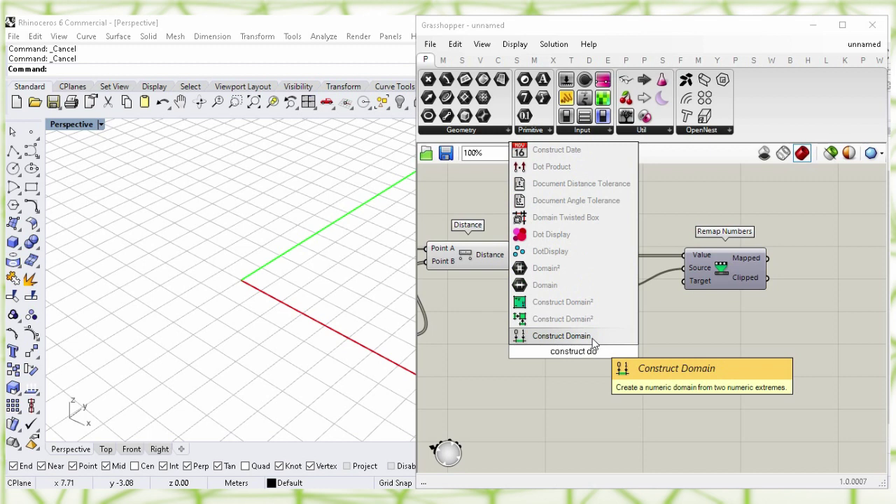
click(593, 343)
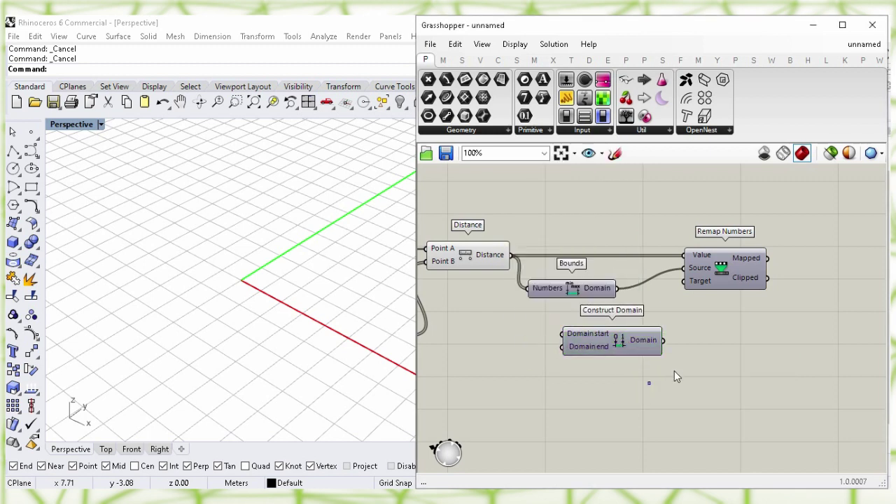
drag(620, 340, 640, 337)
- Create a number slider set to 1.20 and connect it to the Domain start input of Construct Domain
click(488, 335)
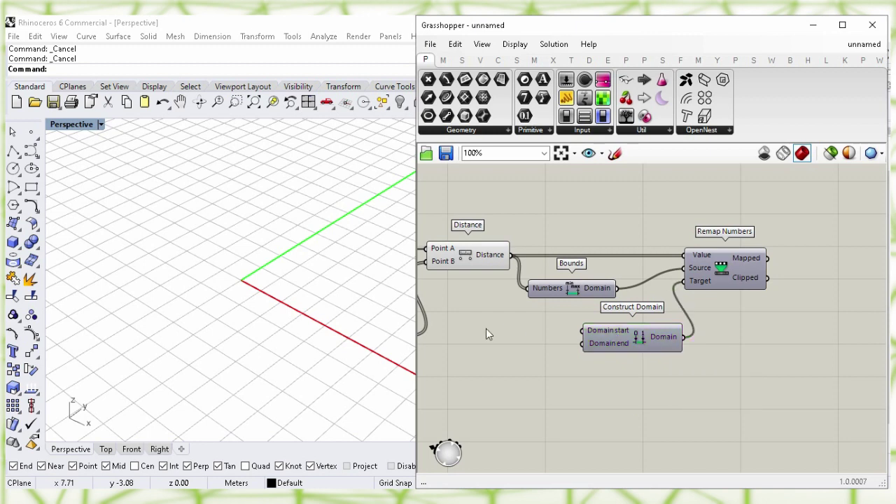
double_click(487, 329)
text(1)
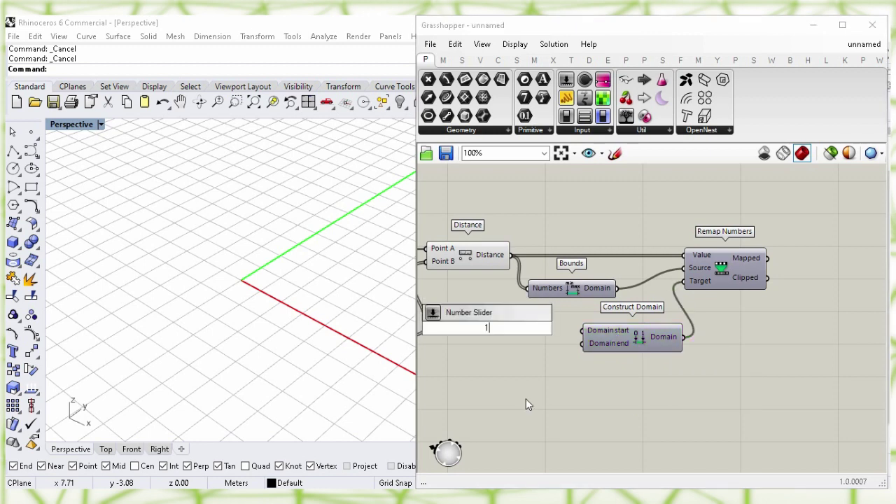
text(.20)
key(Return)
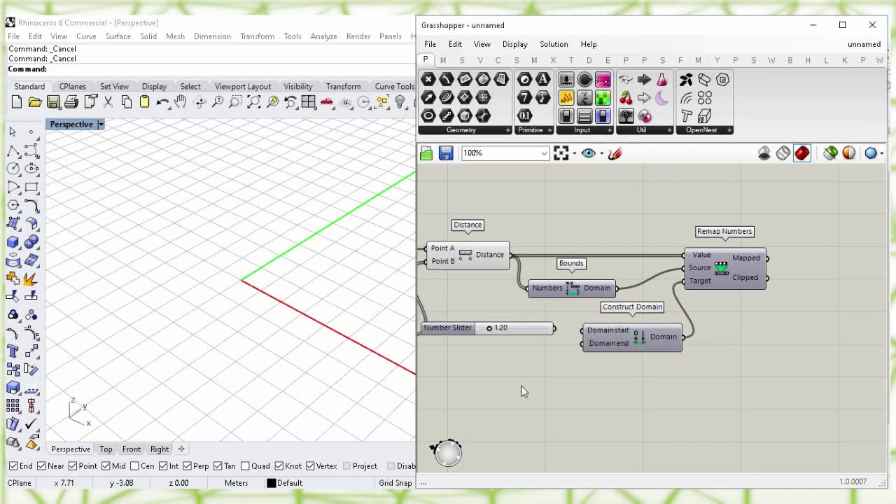
drag(530, 329, 551, 331)
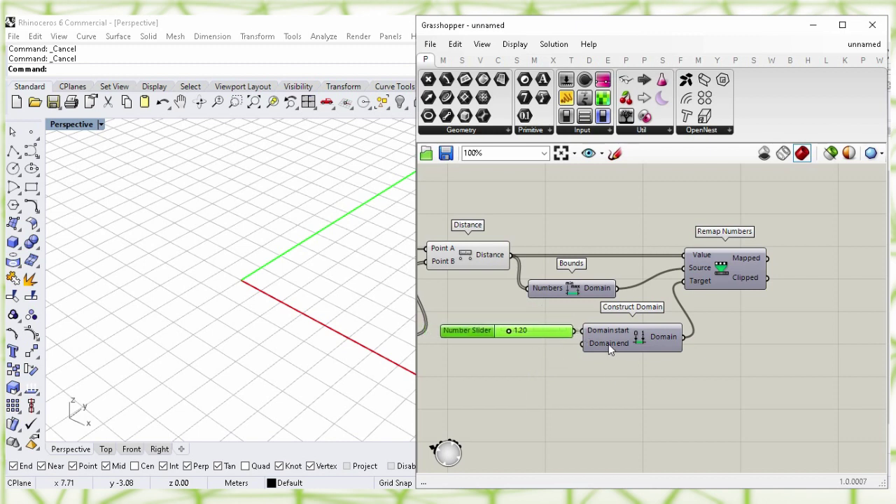
- Create a number slider set to 0.81 and connect it to the Domain end input of Construct Domain
double_click(523, 388)
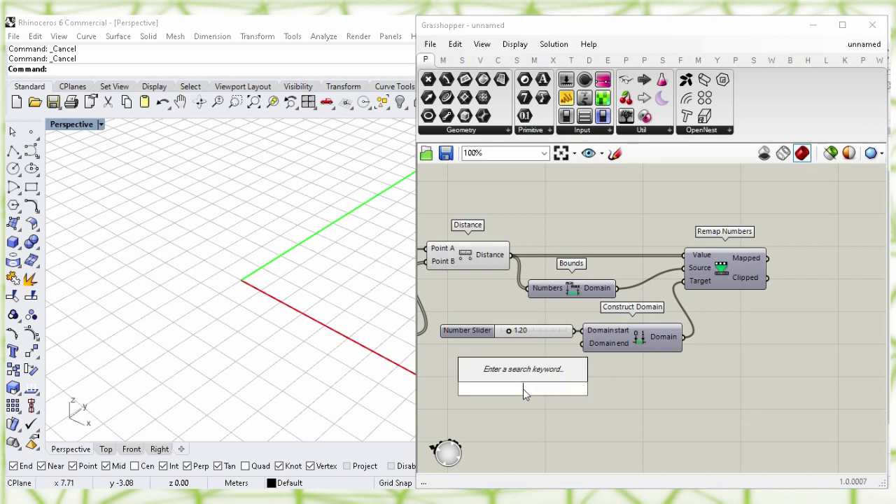
text(0.81)
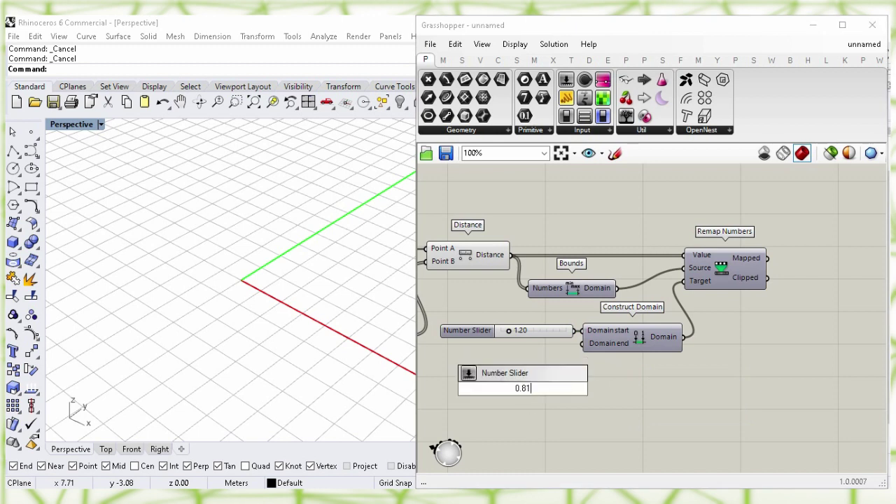
key(Return)
drag(539, 394, 535, 348)
click(576, 378)
click(607, 394)
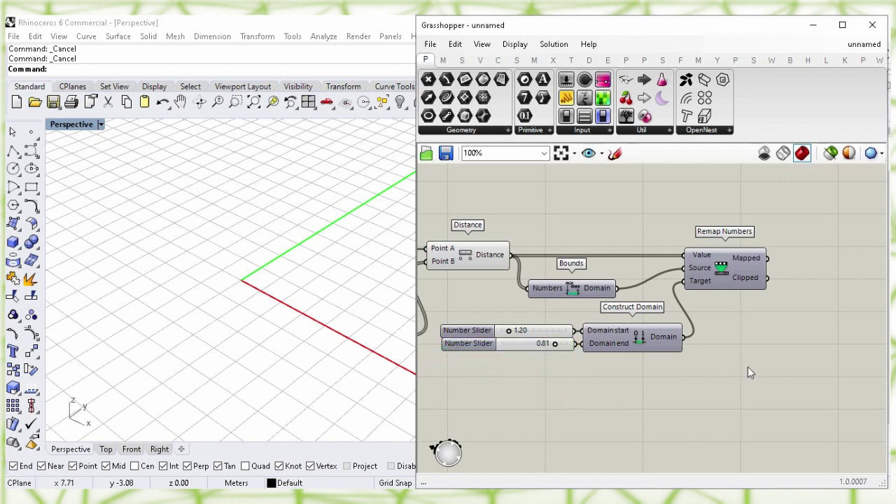
- Duplicate Remap Numbers, Construct Domain and its two sliders, and place the copies below the originals with their connections kept
drag(748, 372, 708, 246)
shift+drag(675, 382, 536, 318)
right_drag(707, 392, 697, 354)
key(ctrl+c)
key(ctrl+v)
alt+drag(712, 244, 712, 370)
click(783, 380)
right_drag(790, 406, 723, 374)
- Delete the two copied number sliders feeding the second Construct Domain
drag(525, 346, 512, 386)
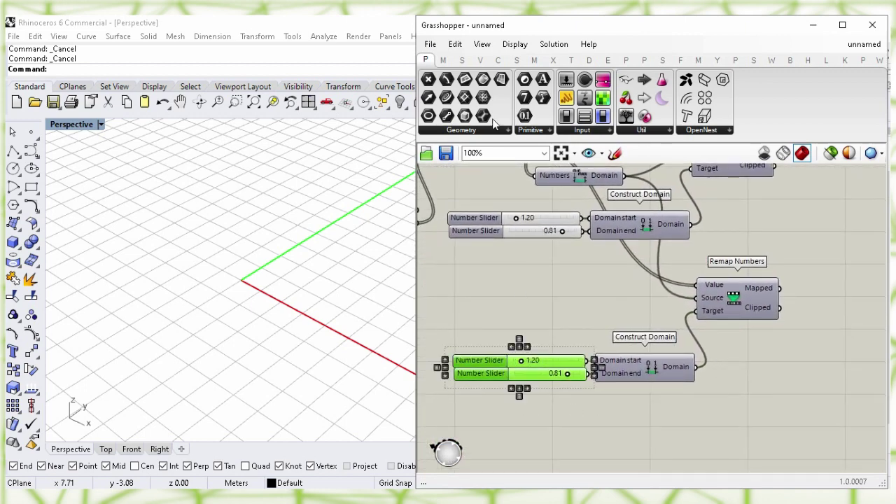
click(456, 45)
click(579, 185)
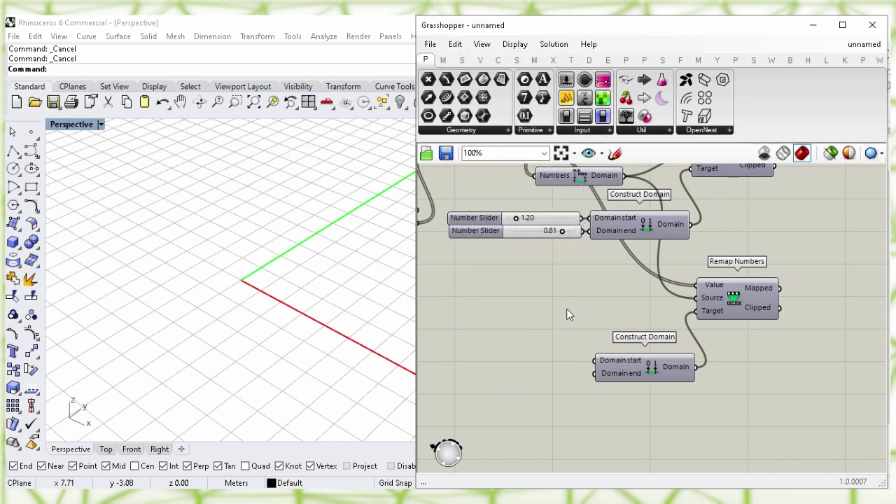
- Create a number slider set to 3.73 and connect it to the second Construct Domain's Domain start input
double_click(526, 327)
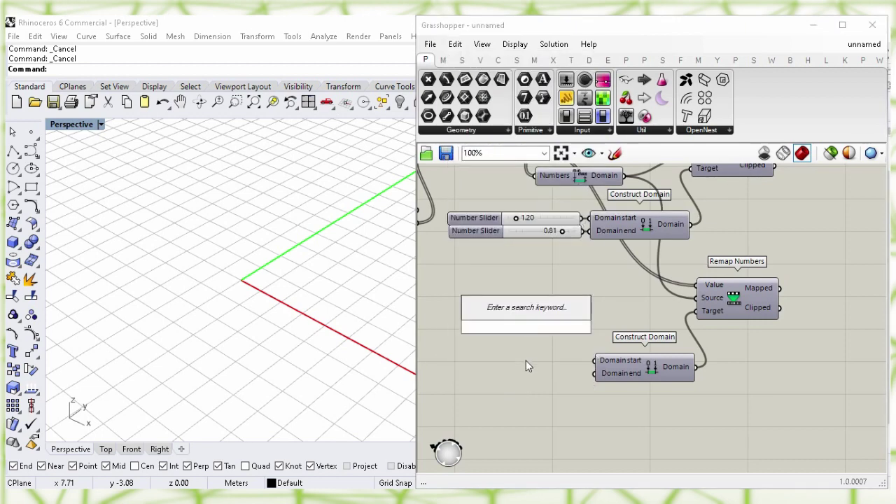
text(3.73)
key(Return)
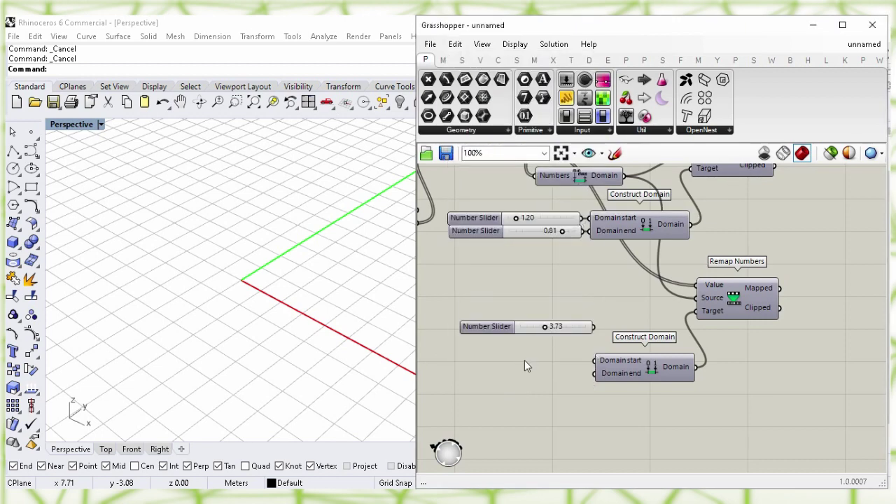
drag(520, 334, 508, 355)
click(536, 304)
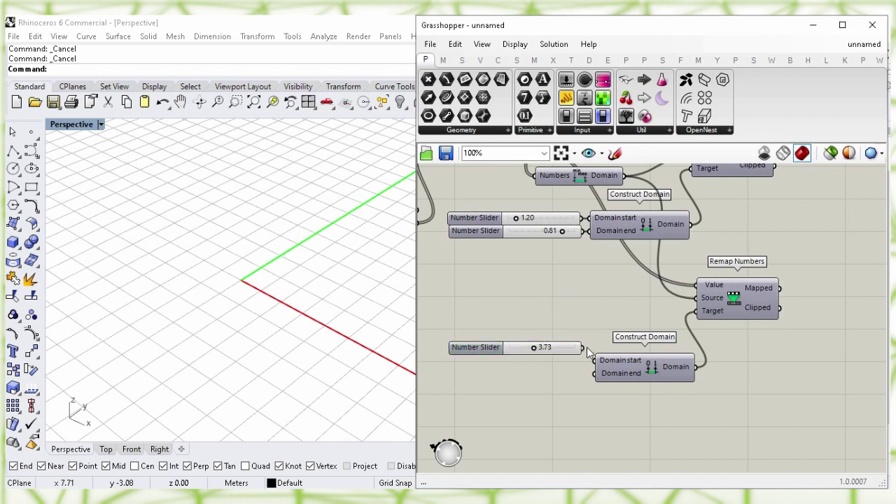
mouse_move(526, 347)
mouse_down()
mouse_move(521, 357)
mouse_move(531, 360)
mouse_up()
click(545, 405)
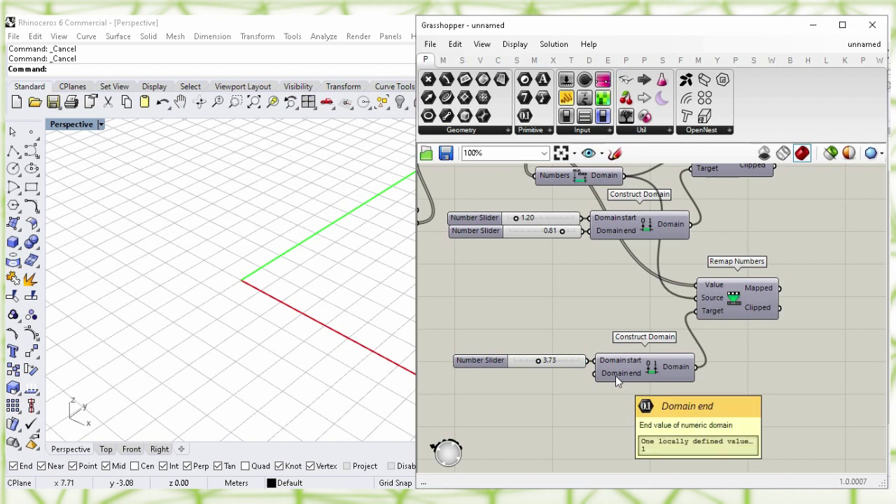
- Create a number slider set to 0.75 and connect it to the second Construct Domain's Domain end input
double_click(549, 413)
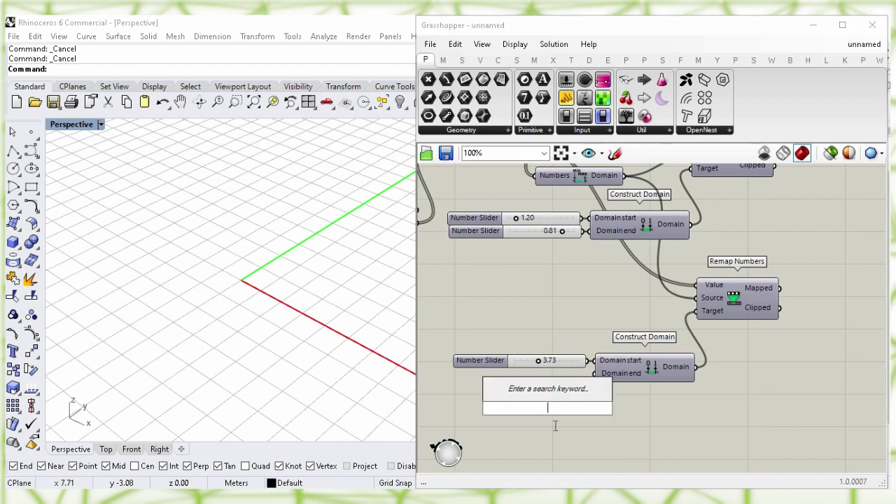
text(0.75)
key(Return)
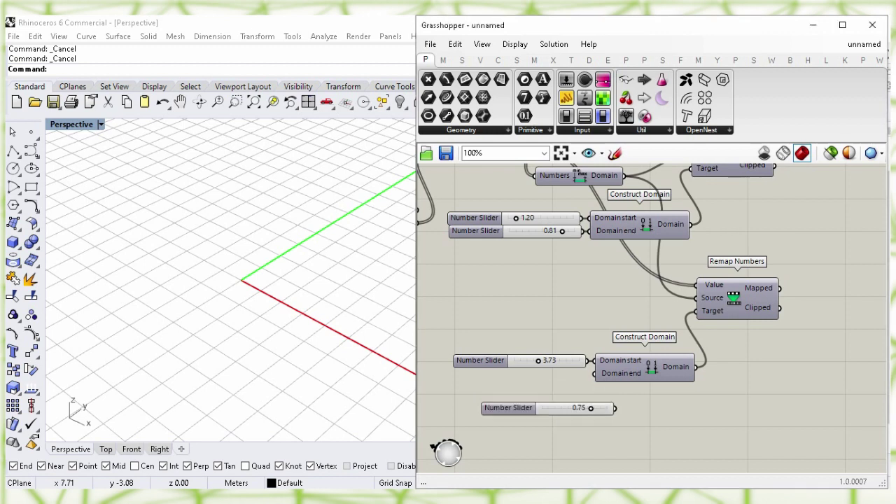
drag(556, 411, 530, 376)
click(552, 423)
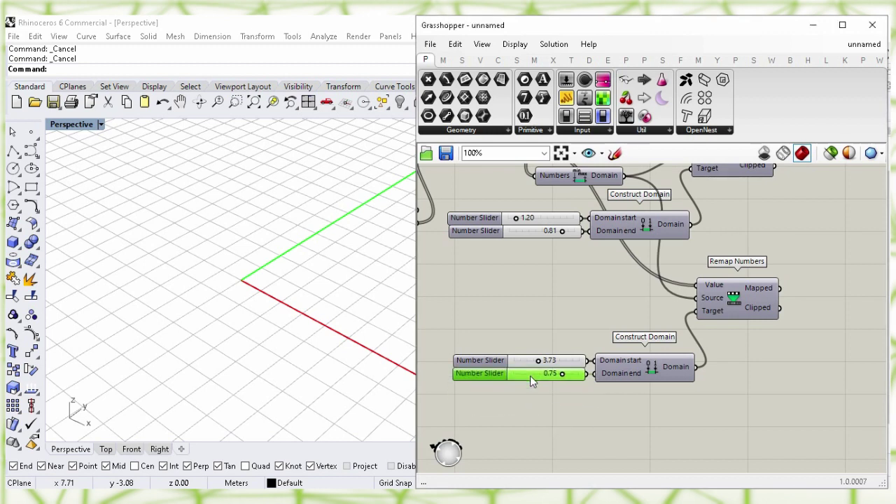
click(781, 336)
- Add a Scale NU component beside the second Remap Numbers component
right_drag(799, 311, 652, 375)
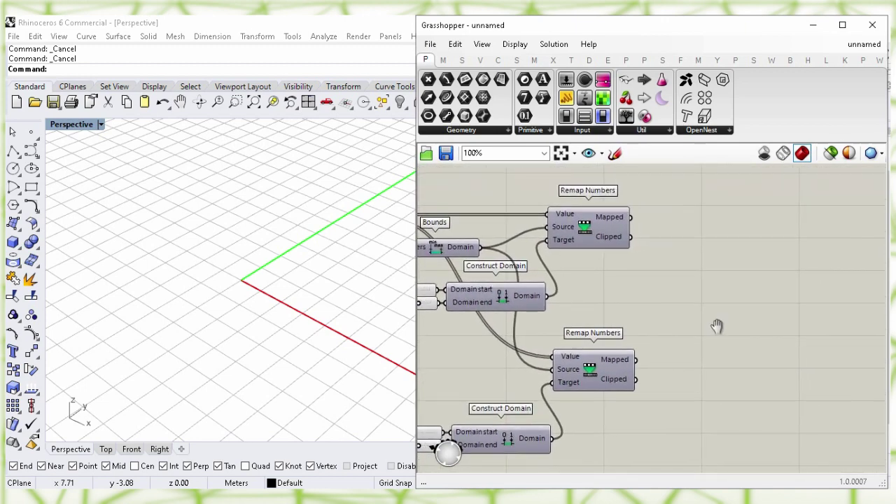
double_click(735, 342)
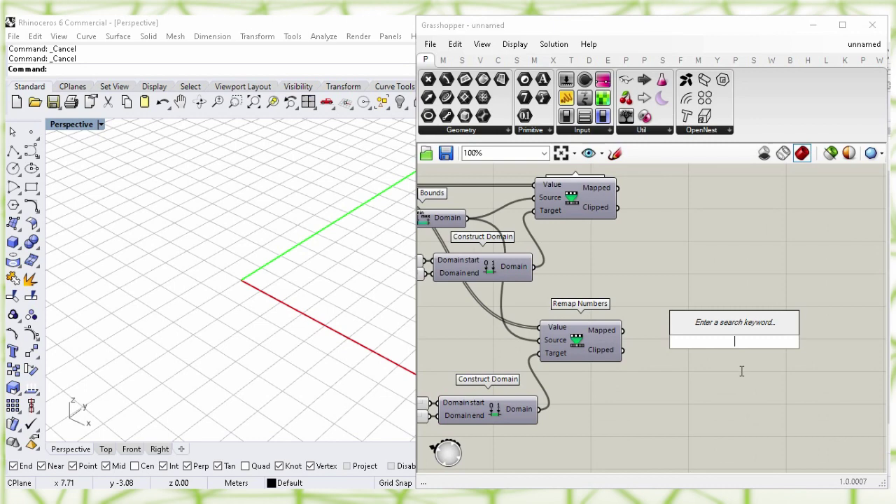
text(sc)
key(Up)
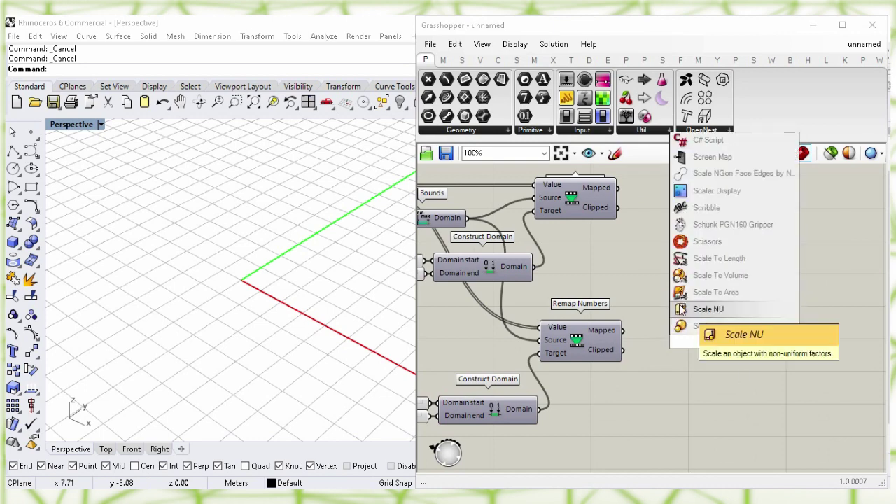
key(Return)
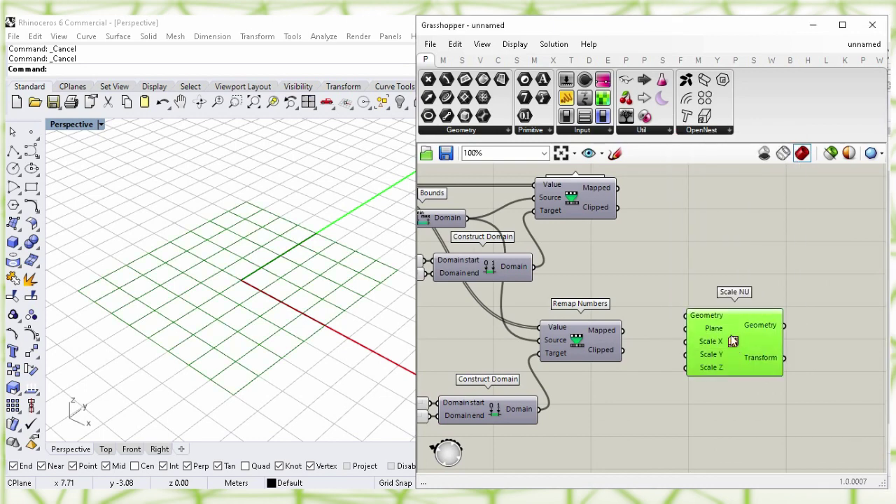
drag(732, 341, 749, 392)
- Connect the Rectangle output of the Rectangle component to the Geometry input of Scale NU
click(613, 396)
right_drag(618, 397, 728, 373)
right_drag(502, 310, 623, 321)
click(490, 290)
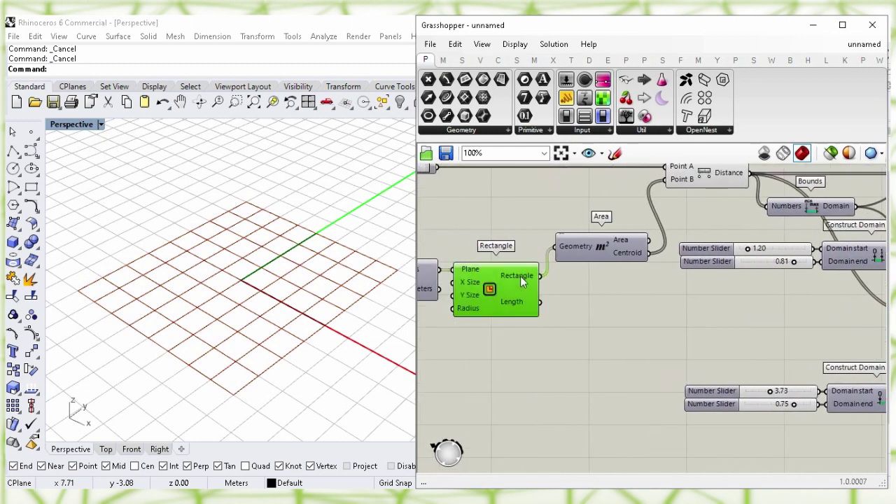
drag(606, 394, 747, 276)
click(806, 300)
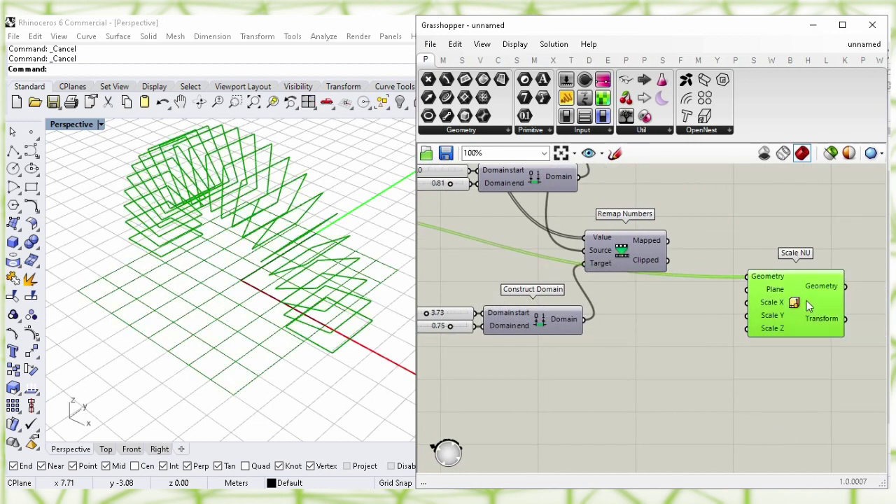
drag(807, 301, 806, 315)
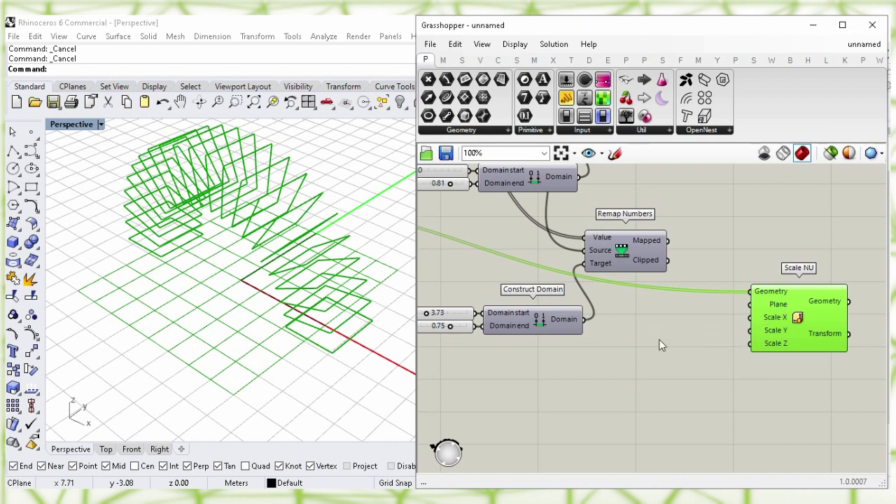
- Connect the Frames output of Perp Frames to the Plane input of Scale NU
click(512, 359)
right_drag(512, 360, 717, 374)
right_drag(490, 274, 637, 294)
right_drag(503, 319, 617, 324)
click(528, 256)
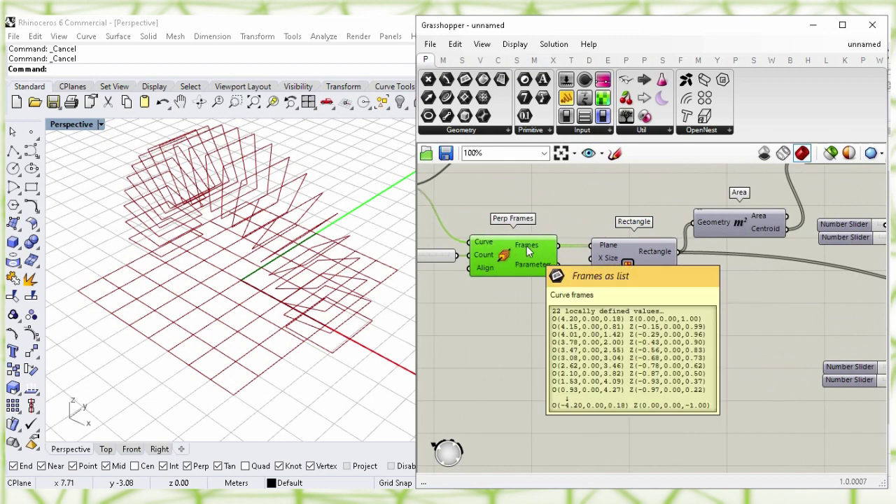
drag(570, 371, 723, 286)
click(766, 303)
click(682, 369)
- Reposition Scale NU beside the two Remap Numbers components and connect the first one's Mapped output to Scale X
right_drag(675, 318, 662, 428)
drag(760, 411, 746, 273)
right_drag(735, 287, 731, 375)
drag(731, 368, 735, 246)
click(609, 283)
right_drag(609, 339, 621, 360)
click(670, 311)
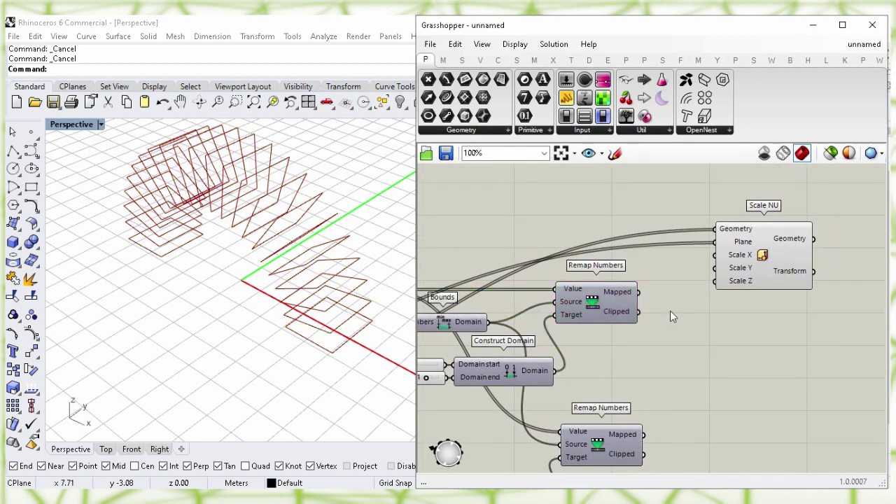
drag(709, 265, 778, 426)
click(658, 355)
right_drag(658, 357, 654, 295)
drag(770, 349, 771, 356)
click(684, 389)
right_drag(685, 389, 688, 361)
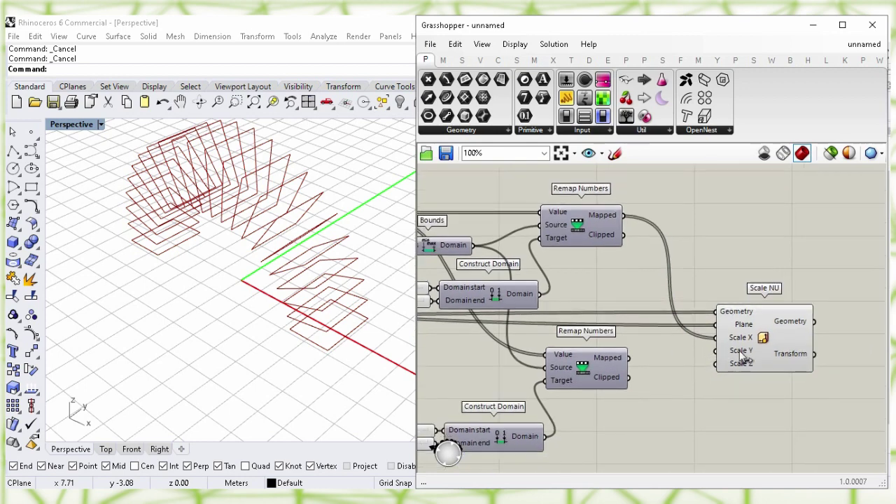
- Connect the second Remap Numbers' Mapped output to the Scale Y input of Scale NU and inspect the scaled rectangles
click(606, 364)
right_drag(630, 407, 659, 393)
drag(736, 342, 741, 339)
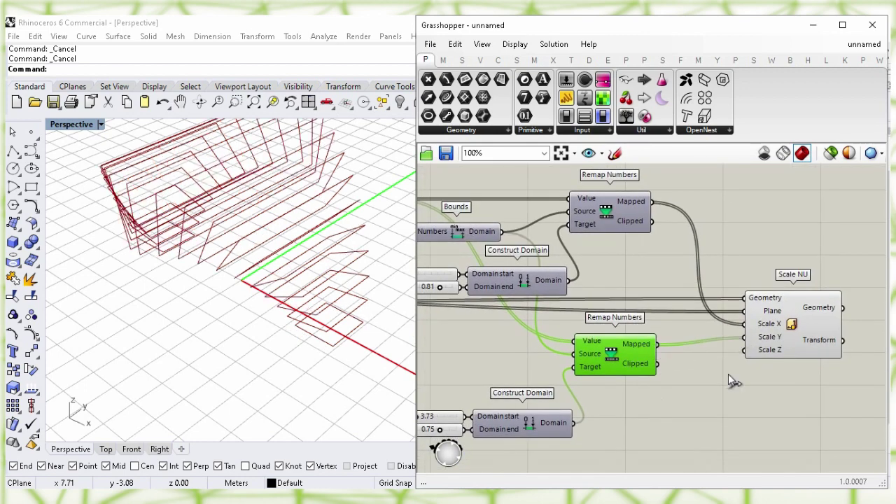
shift+right_drag(287, 296, 310, 290)
right_drag(329, 339, 312, 321)
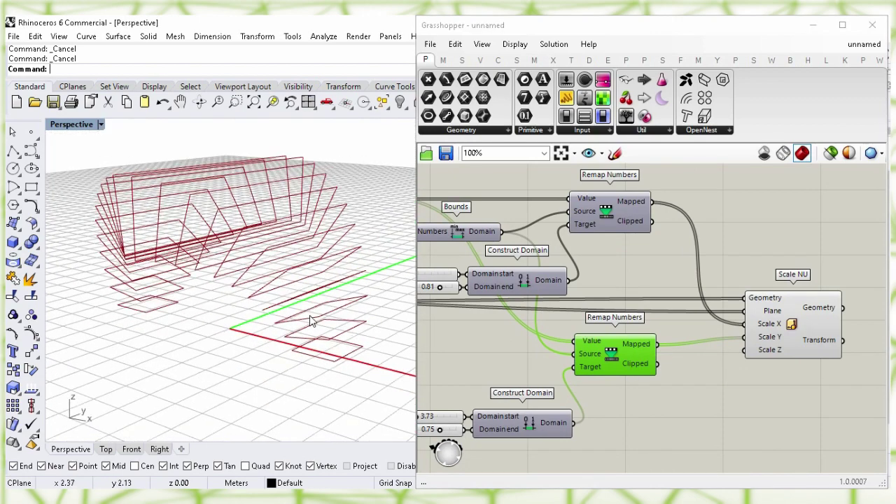
- Move Scale NU slightly closer to the Remap Numbers components and turn off its preview
drag(801, 327, 783, 323)
right_click(774, 321)
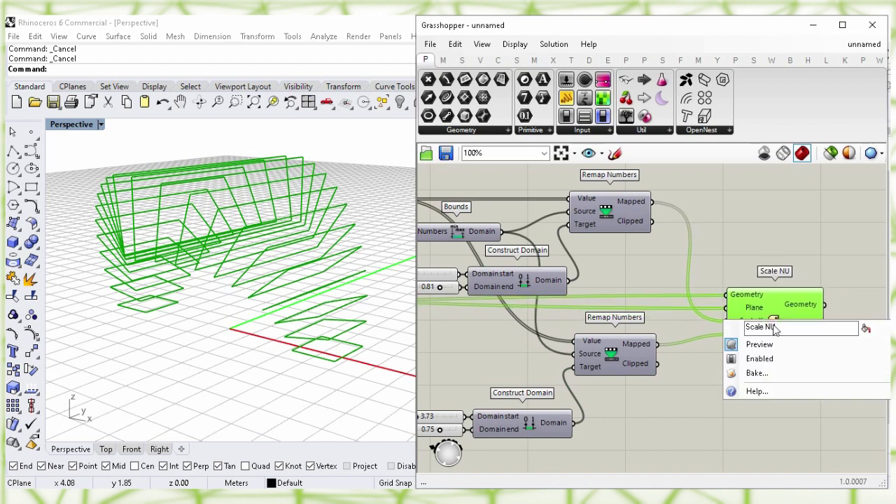
click(859, 343)
- Add a Twisted Box Loft component to the canvas beside Scale NU
right_drag(803, 378, 501, 372)
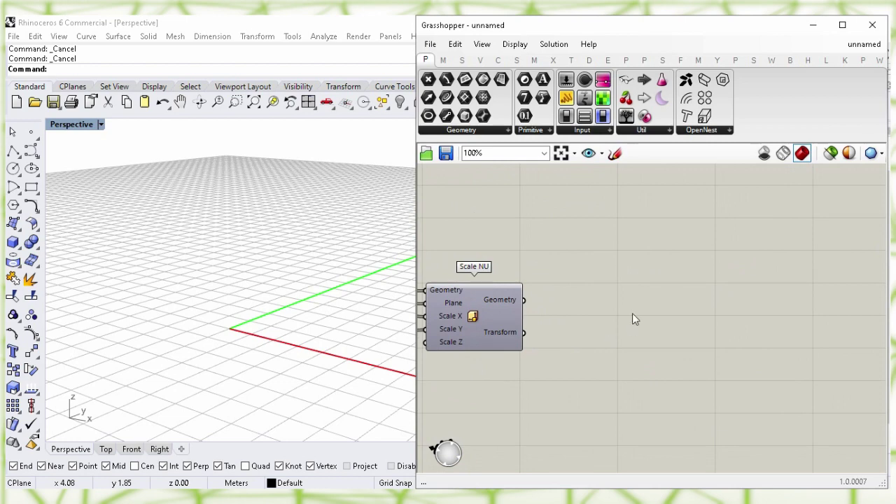
double_click(632, 313)
text(tw)
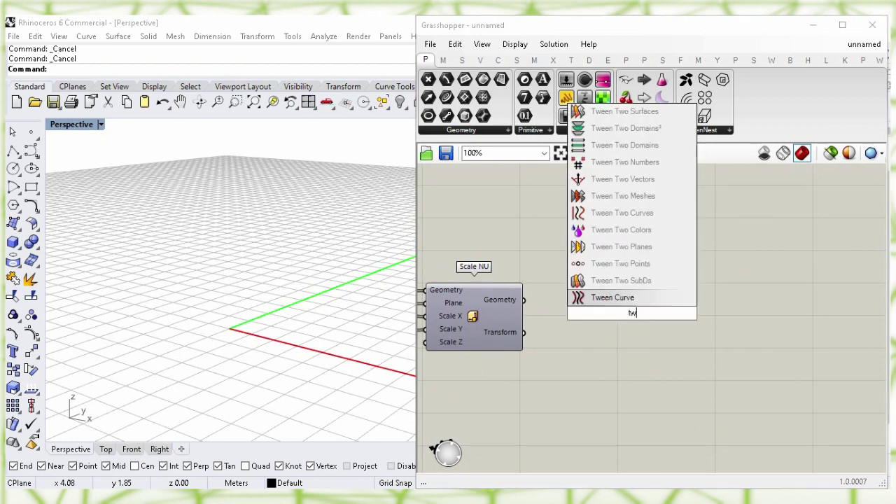
text(isted box loft)
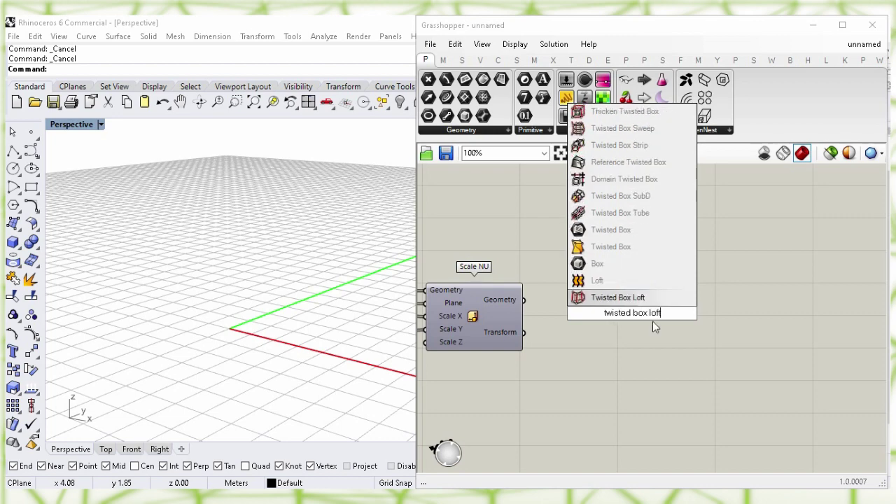
click(654, 300)
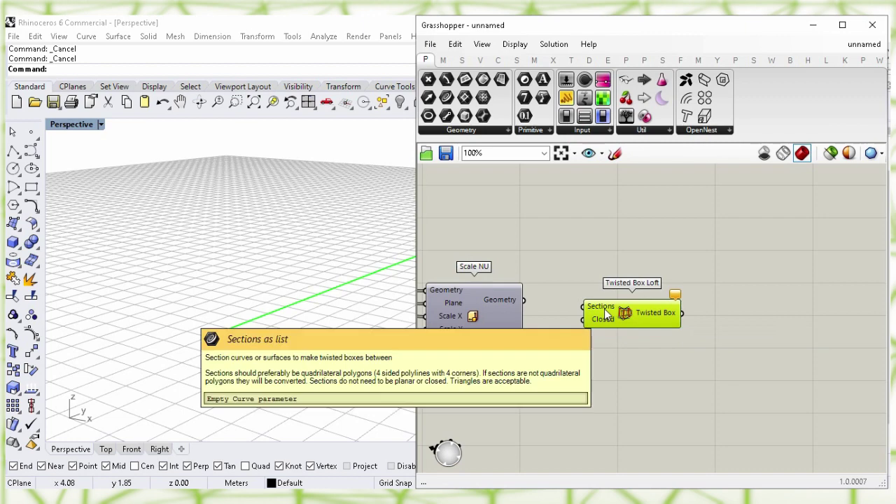
- Connect Scale NU's Geometry output to the Sections input of Twisted Box Loft and turn off the loft's preview
click(540, 287)
drag(526, 305, 589, 307)
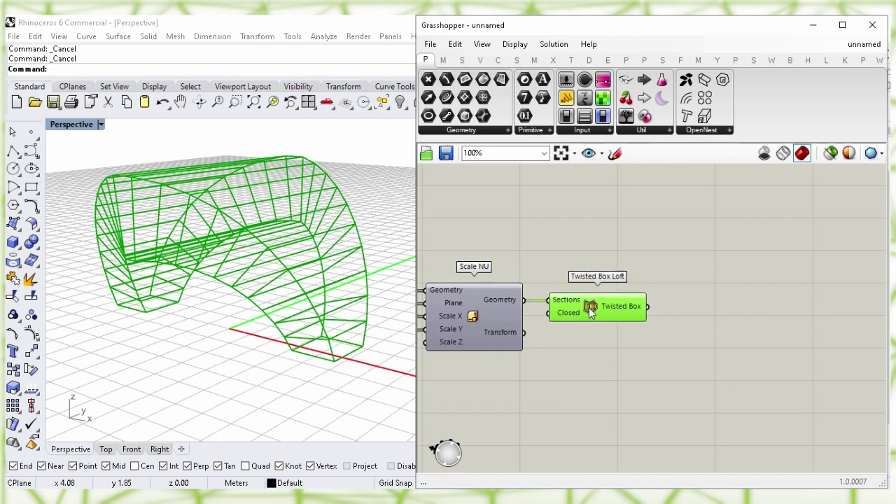
right_click(591, 309)
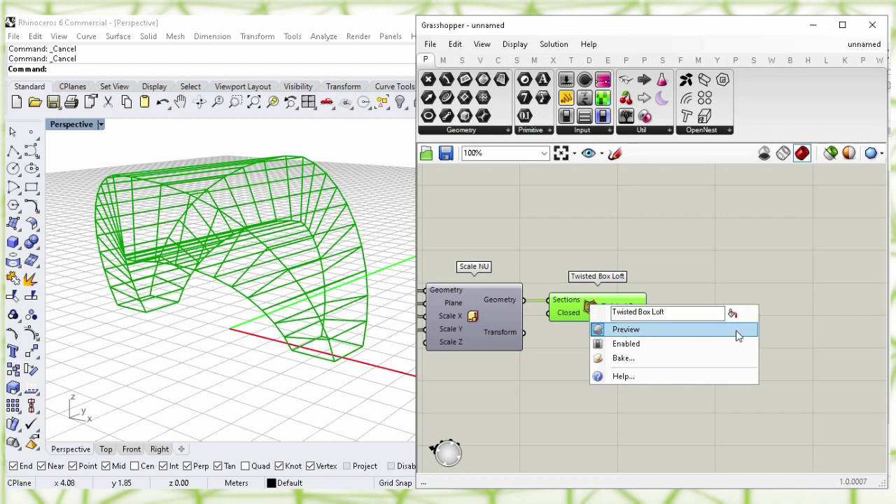
click(737, 336)
- Add a Box Morph component above and beyond Twisted Box Loft
right_drag(728, 238, 627, 287)
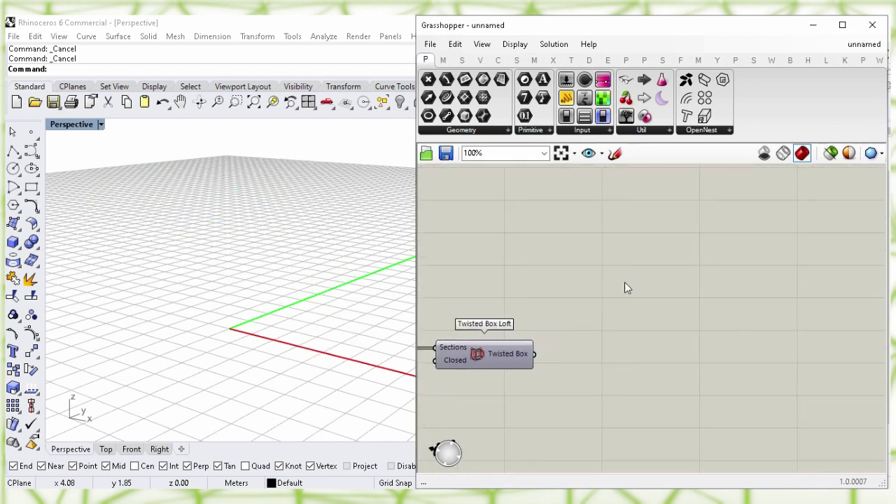
double_click(626, 282)
text(box mo)
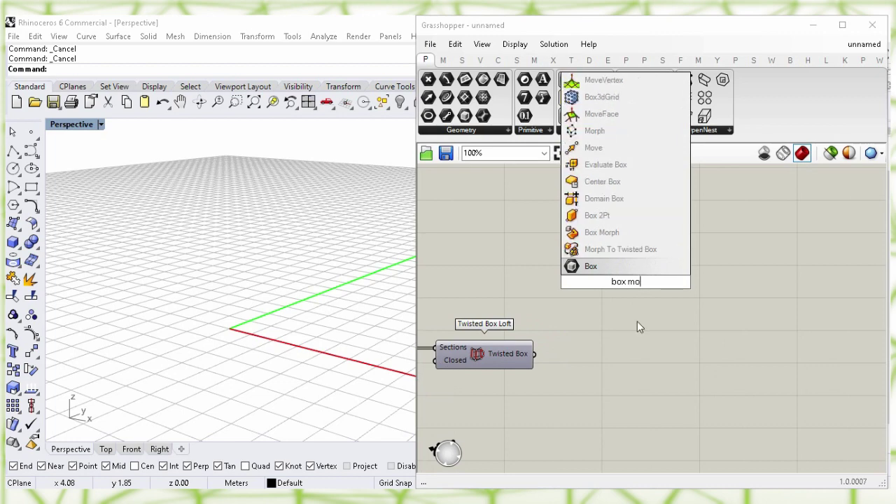
text(rph)
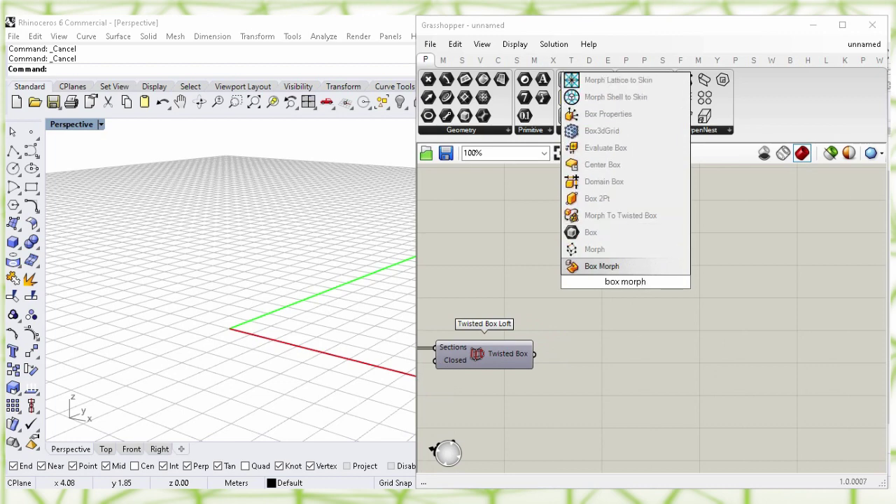
click(635, 268)
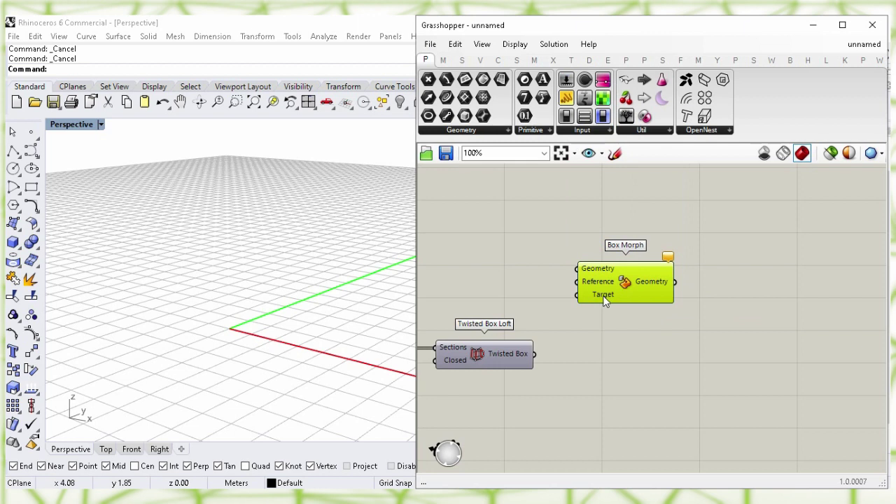
- Connect the Twisted Box output to Box Morph's Target input and shift Box Morph farther from the loft component
drag(603, 295, 623, 289)
drag(536, 356, 624, 263)
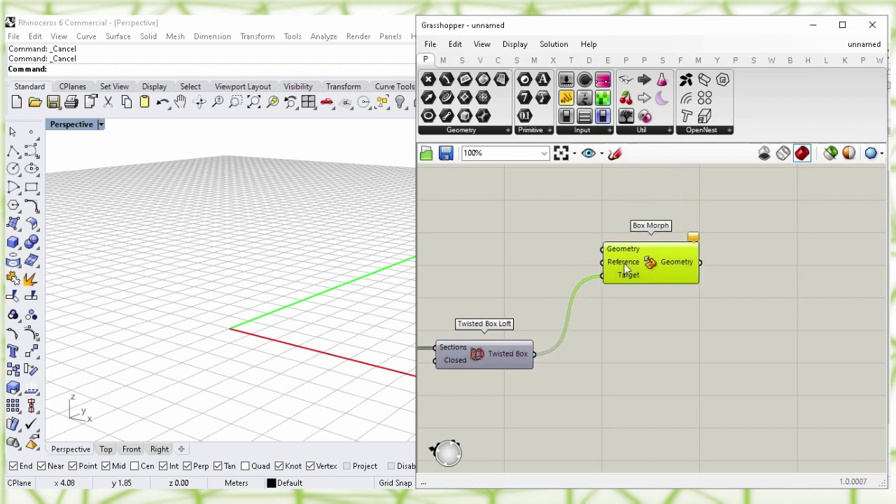
click(520, 242)
- Move the Mesh and Brep parameters from the start of the definition across the canvas to just ahead of Box Morph
right_drag(521, 241, 646, 260)
right_drag(471, 267, 820, 251)
right_drag(442, 236, 750, 234)
right_drag(540, 235, 568, 234)
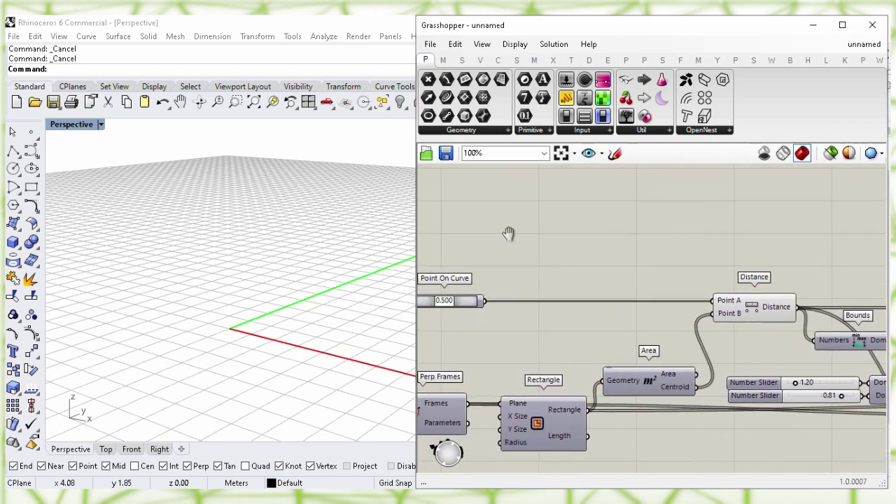
mouse_move(469, 238)
right_down()
mouse_move(689, 236)
mouse_move(610, 237)
mouse_move(631, 239)
right_up()
right_drag(471, 243, 636, 245)
right_drag(490, 306, 557, 285)
drag(525, 366, 618, 209)
right_drag(756, 223, 530, 268)
drag(462, 276, 726, 217)
right_drag(786, 227, 529, 243)
drag(483, 245, 738, 237)
right_drag(806, 252, 478, 233)
drag(467, 238, 791, 269)
right_drag(649, 262, 541, 252)
drag(488, 238, 769, 238)
right_drag(818, 262, 571, 237)
drag(507, 219, 721, 240)
right_drag(801, 268, 562, 247)
drag(518, 243, 450, 249)
click(570, 260)
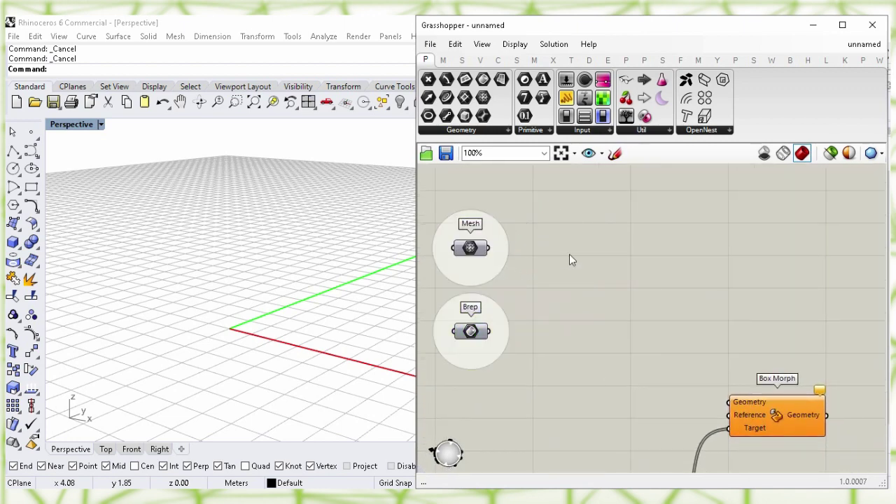
- Turn on the preview of the Mesh and Brep parameters
right_drag(232, 244, 222, 277)
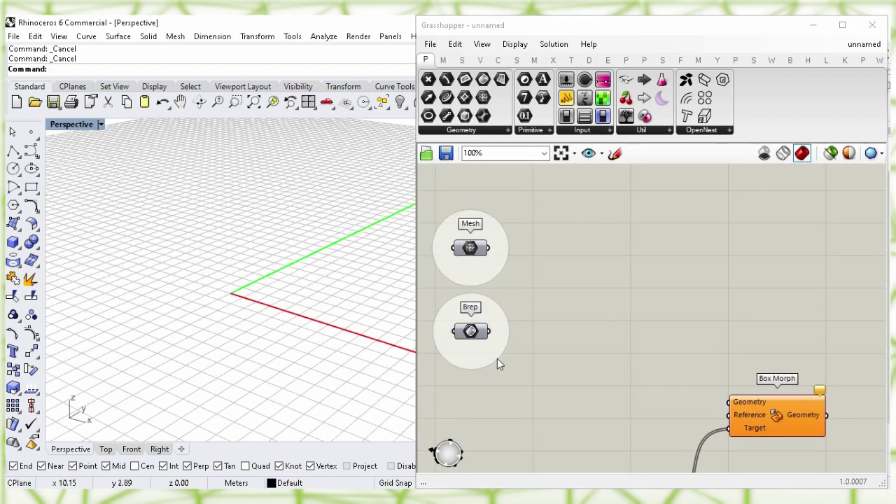
right_click(470, 246)
click(501, 269)
click(591, 286)
right_click(472, 335)
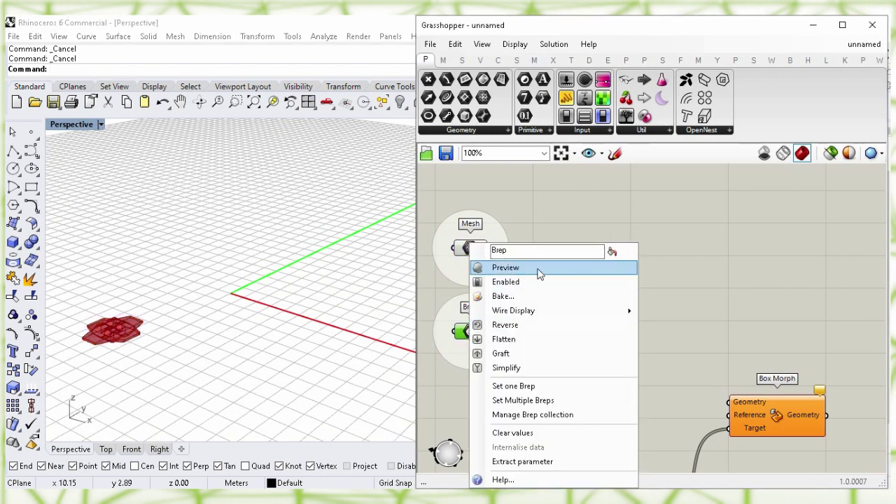
click(619, 273)
click(612, 295)
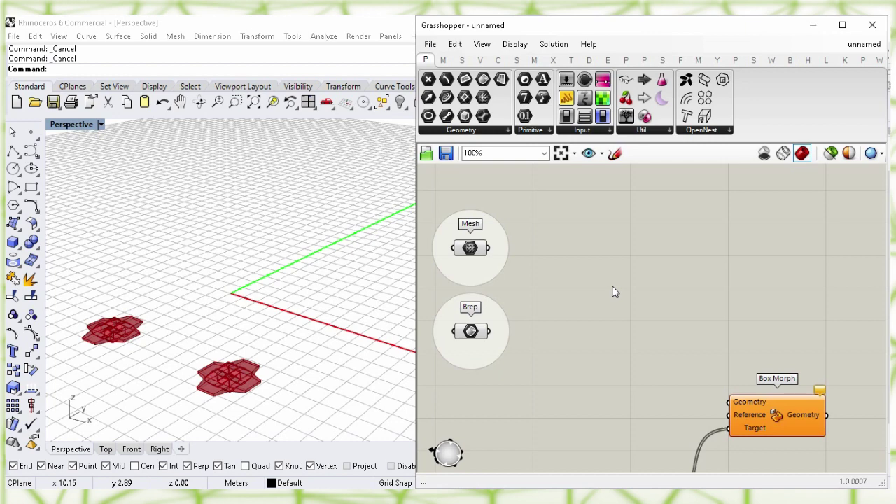
- Add a Bounding Box component between the Mesh and Brep parameters and Box Morph
double_click(613, 287)
text(boun)
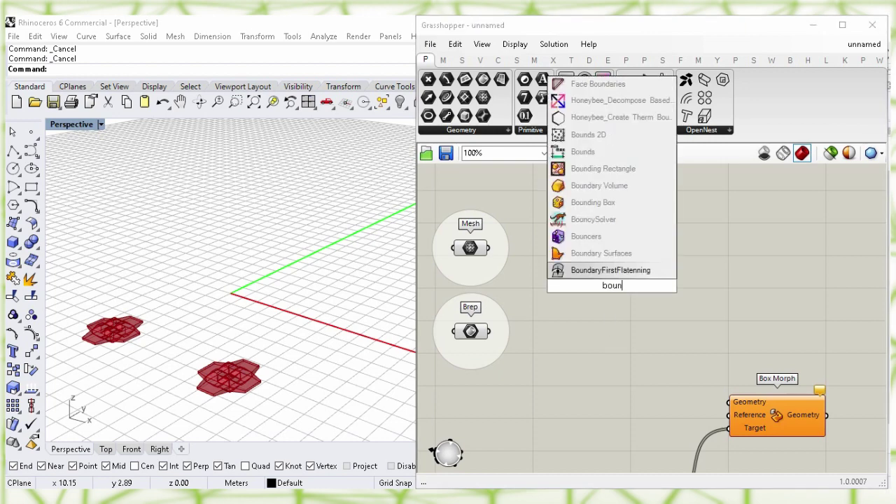
text(ding)
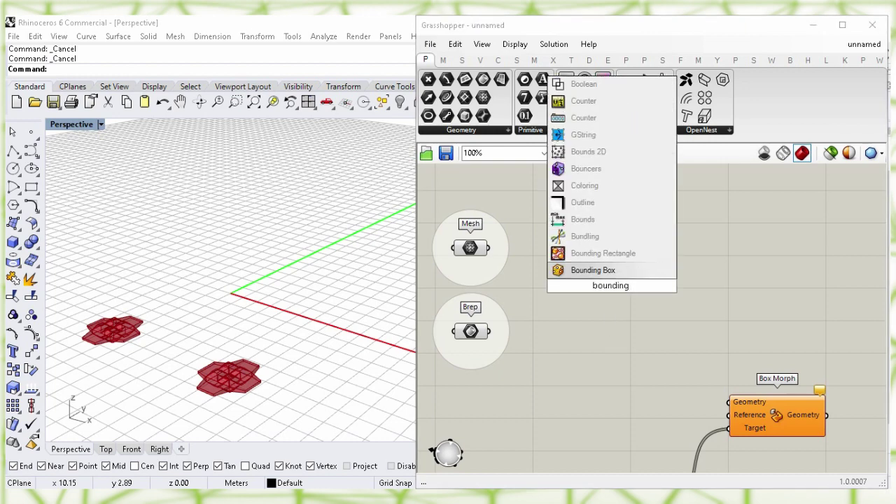
text( b)
click(613, 275)
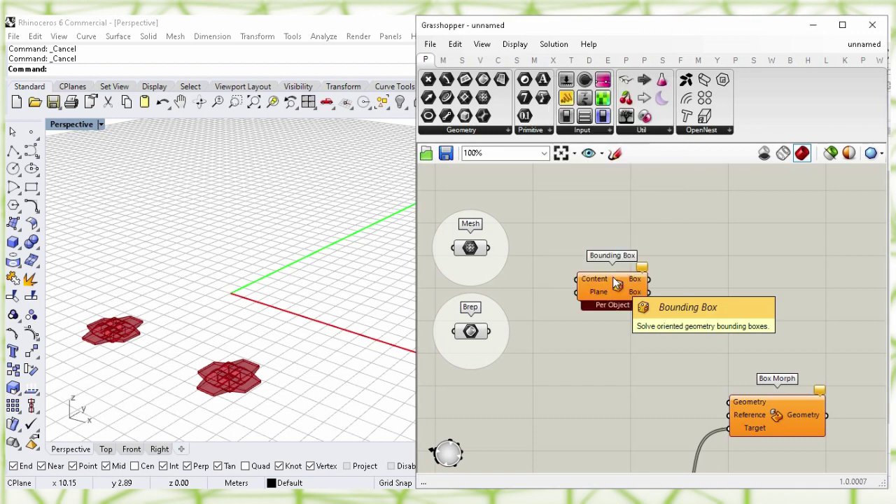
- Connect the Mesh parameter to Bounding Box's Content input and line up Bounding Box with Box Morph
click(470, 249)
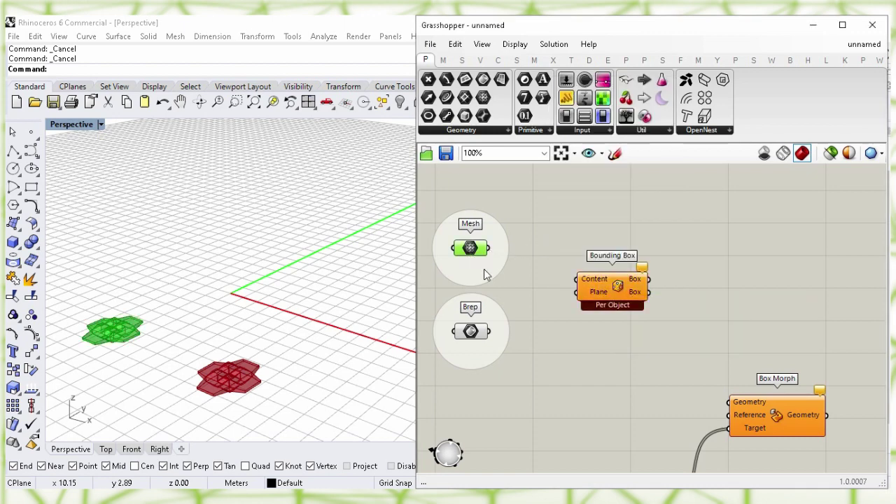
drag(492, 248, 577, 279)
drag(614, 304, 597, 409)
drag(774, 416, 776, 395)
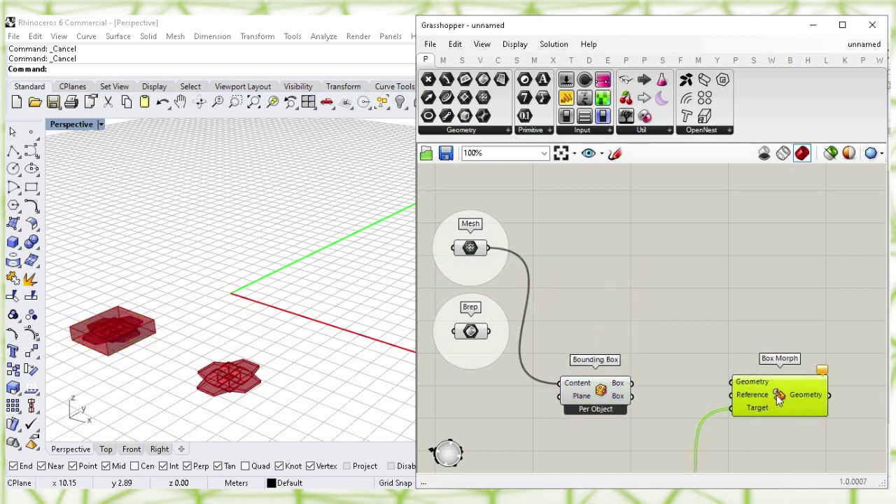
- Connect Bounding Box's Box output to Box Morph's Reference input and the Mesh parameter to its Geometry input
click(671, 360)
drag(633, 383, 770, 390)
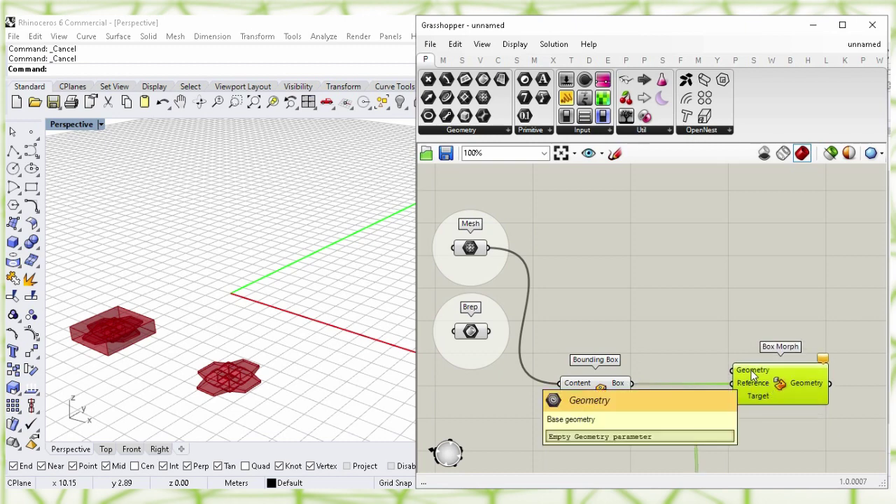
click(625, 277)
click(471, 249)
click(589, 237)
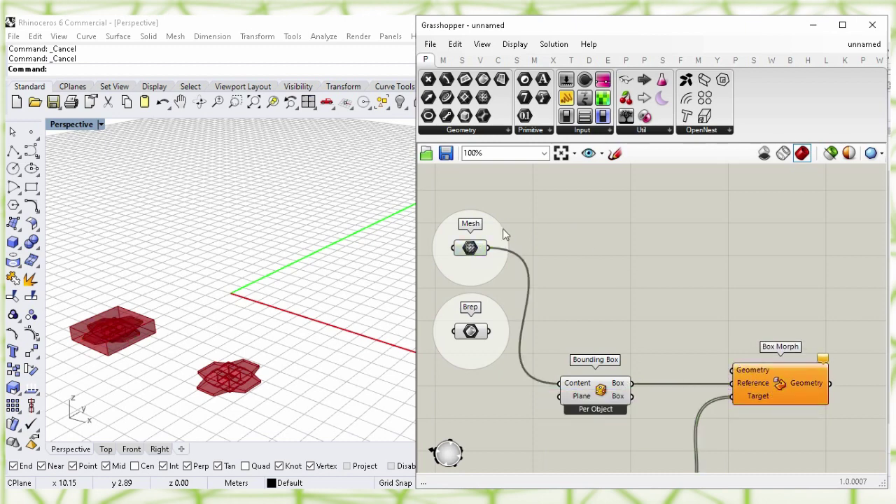
drag(490, 249, 734, 369)
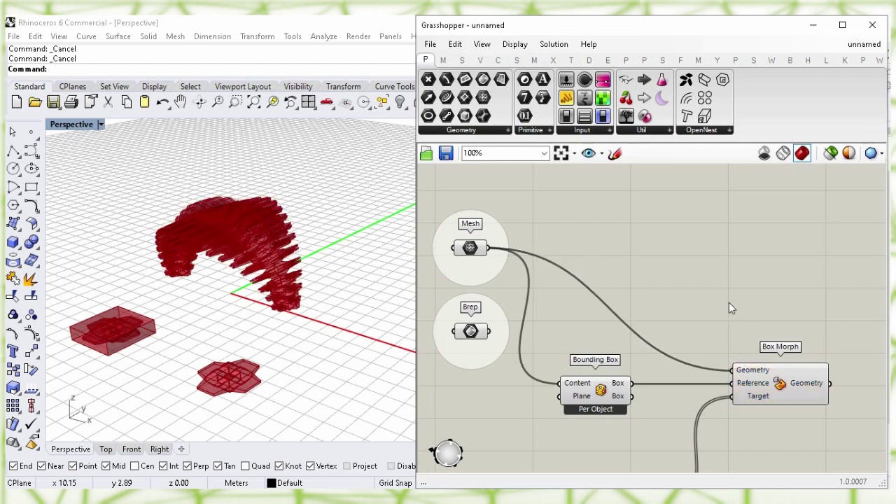
- Turn off the preview of the Mesh parameter and the Bounding Box component
click(473, 250)
right_click(471, 248)
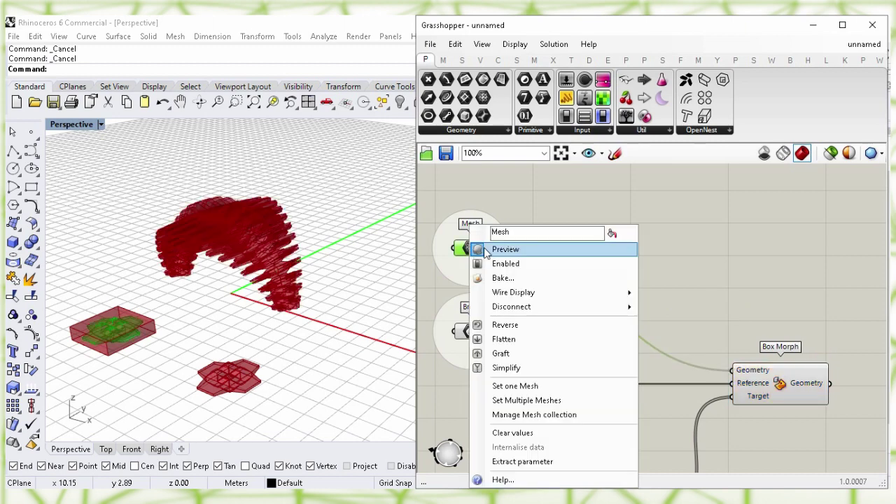
click(623, 252)
click(625, 252)
click(602, 390)
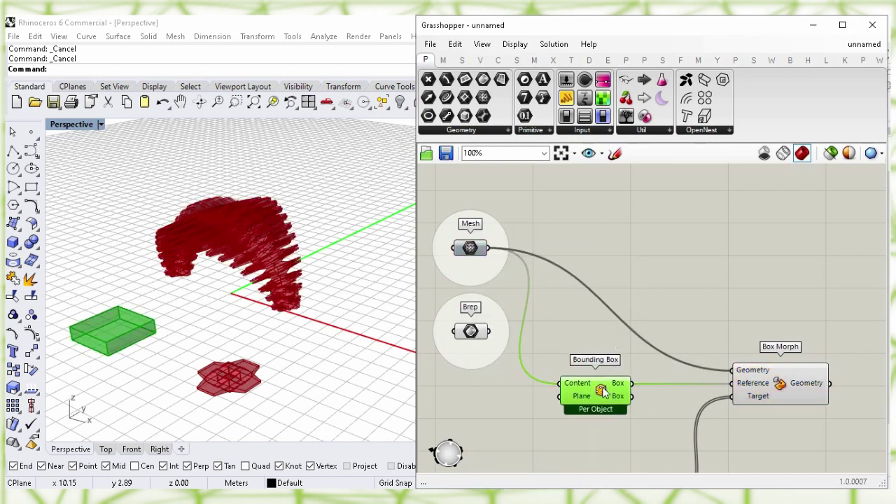
right_click(604, 389)
click(744, 413)
click(700, 290)
click(778, 374)
click(759, 294)
- Check the morphed arch from a lower, closer view and add a Custom Preview component beside Box Morph
right_drag(763, 277, 298, 245)
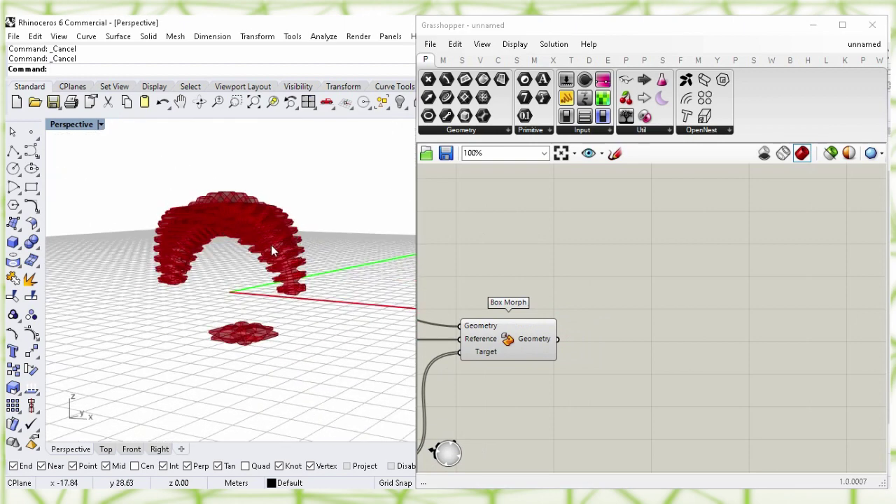
scroll(273, 251, up, 3)
double_click(668, 343)
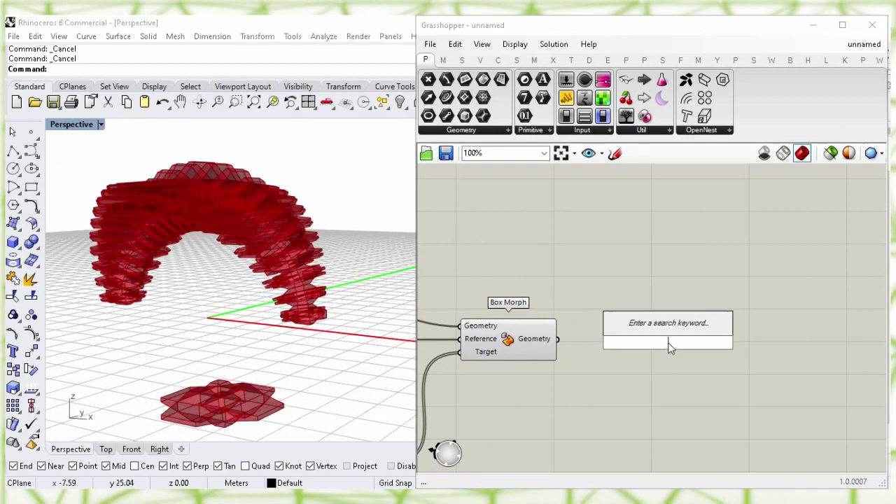
text(custom)
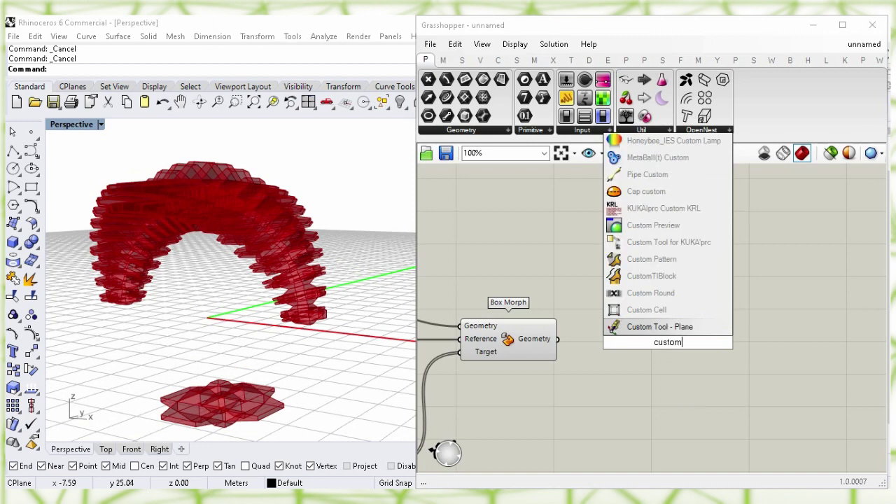
text( pr)
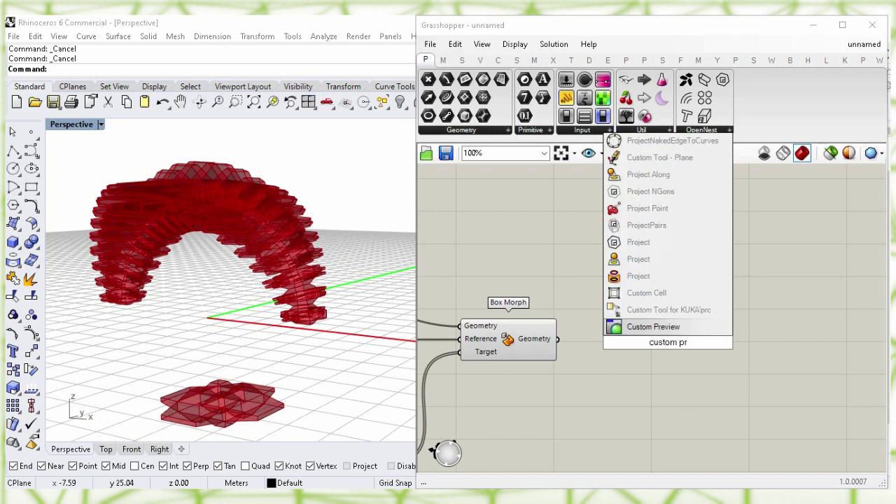
click(668, 327)
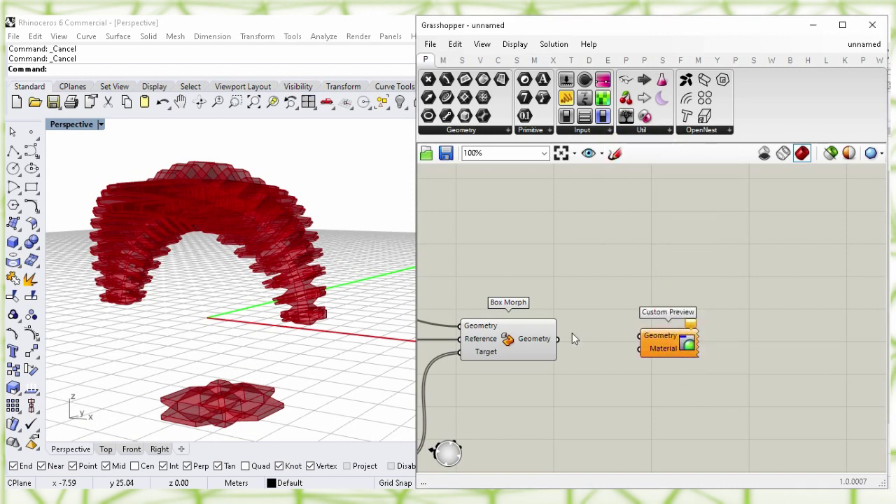
- Connect Box Morph's Geometry output to Custom Preview's Geometry input and turn off Box Morph's own preview
drag(558, 338, 621, 345)
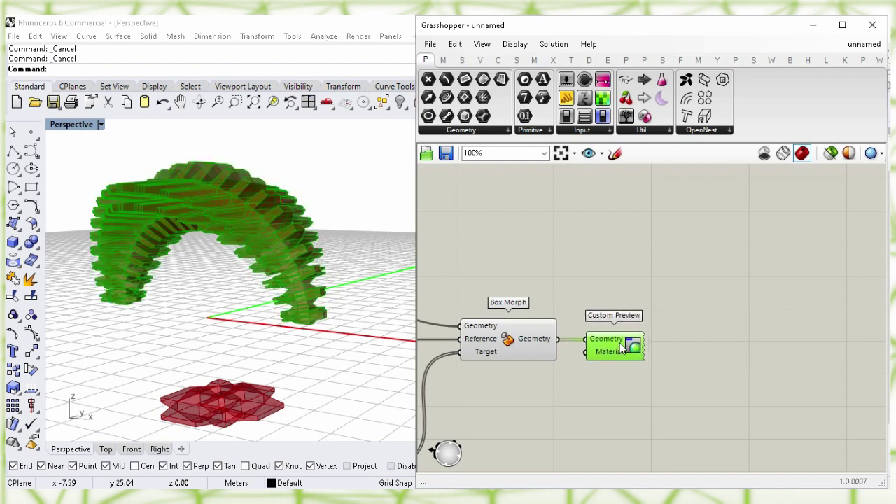
click(516, 343)
right_click(508, 341)
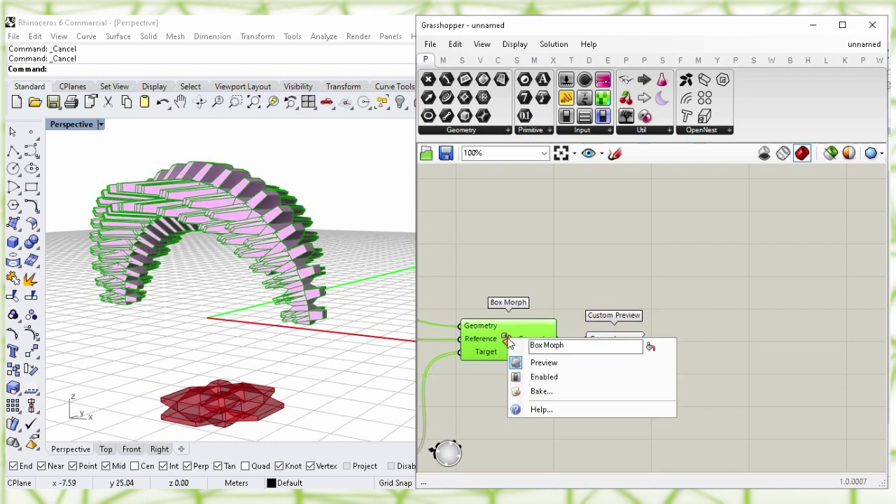
click(650, 362)
- Trace Scale NU's Scale X input back through the first Remap Numbers to its Construct Domain and number sliders
mouse_move(273, 252)
right_down()
mouse_move(243, 206)
mouse_move(261, 235)
mouse_move(249, 224)
mouse_move(246, 237)
mouse_move(261, 240)
right_up()
click(505, 234)
right_drag(520, 228, 616, 220)
right_drag(473, 341, 511, 341)
right_drag(502, 388, 644, 341)
right_drag(514, 367, 532, 332)
click(519, 389)
right_drag(519, 388, 538, 380)
right_drag(517, 306, 614, 295)
right_drag(520, 302, 572, 306)
click(547, 276)
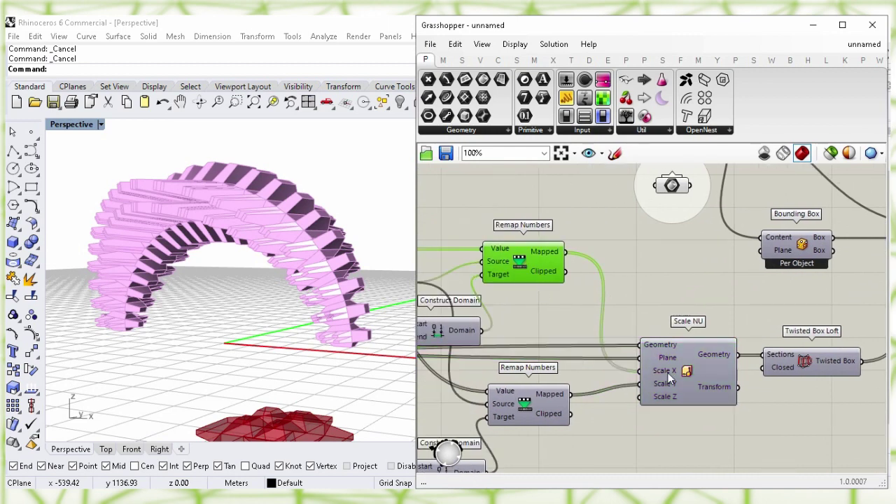
mouse_move(669, 377)
click(558, 311)
right_drag(543, 317, 659, 312)
click(543, 333)
right_drag(506, 393, 518, 357)
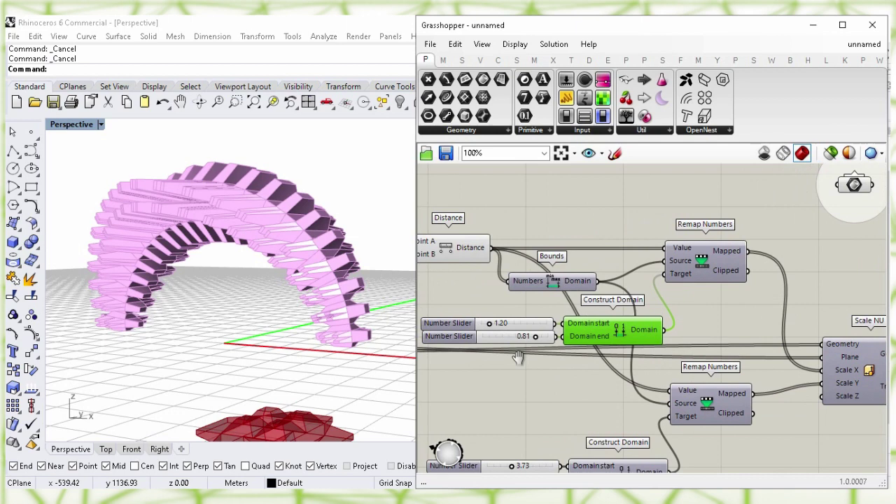
- Trace Scale NU's Y scaling through the second Remap Numbers and its Construct Domain, and follow Distance back to the Point On Curve parameter
drag(491, 326, 539, 344)
right_drag(561, 397, 486, 313)
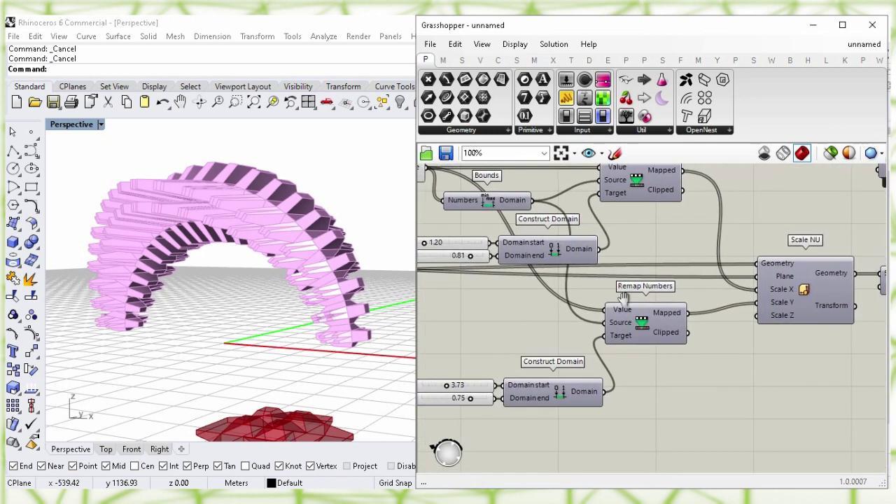
click(616, 335)
right_drag(500, 338, 587, 320)
drag(529, 372, 554, 390)
click(520, 323)
right_drag(516, 327, 526, 356)
mouse_move(495, 250)
right_down()
mouse_move(520, 299)
mouse_move(518, 277)
mouse_move(592, 284)
mouse_move(619, 314)
right_up()
right_drag(474, 267, 611, 270)
right_drag(496, 281, 552, 288)
drag(527, 295, 490, 231)
right_drag(494, 279, 537, 282)
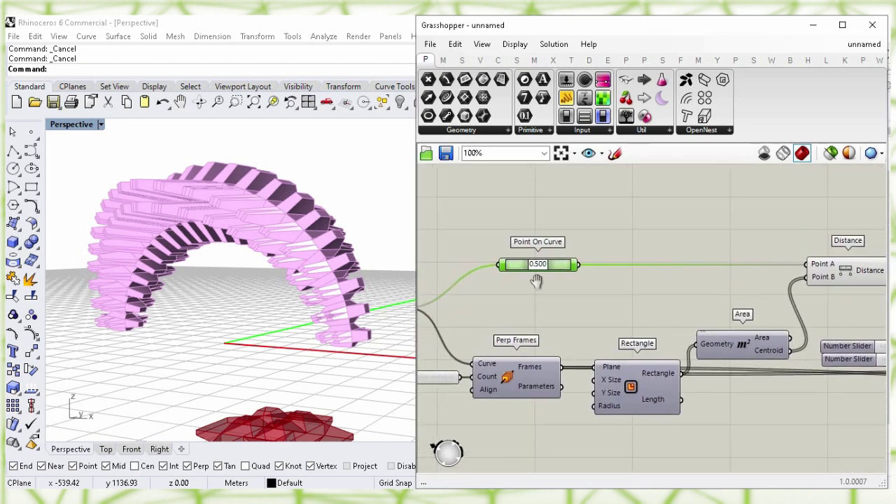
- Shift the Point On Curve parameter to 0.514 and reset it to 1/2 (mid)
mouse_move(538, 265)
mouse_down()
mouse_move(527, 264)
mouse_move(539, 265)
mouse_up()
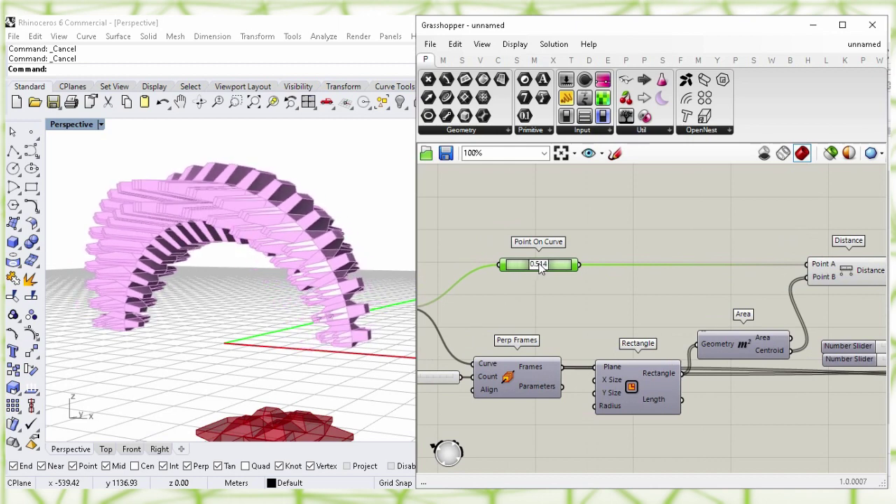
right_click(541, 270)
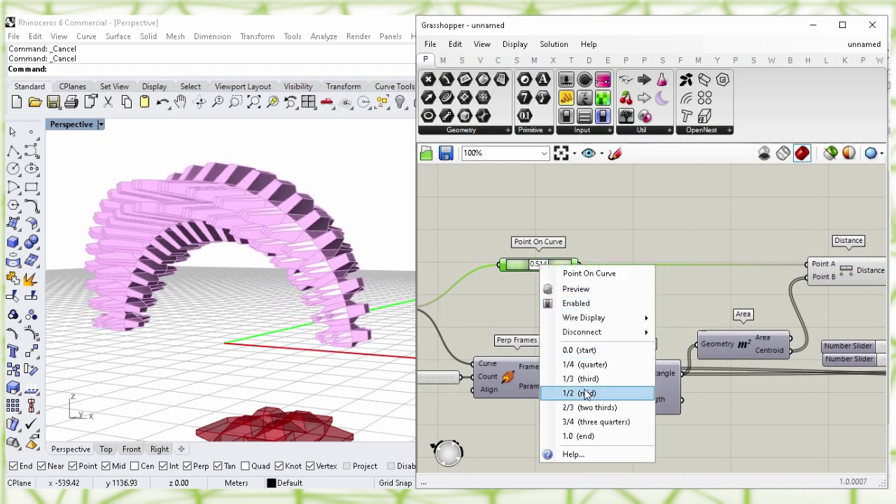
click(560, 392)
- Review Perp Frames and its count slider, and follow the definition forward through Rectangle and Scale NU to Box Morph
right_drag(527, 306, 585, 277)
click(568, 347)
right_drag(504, 369, 528, 364)
mouse_move(485, 347)
mouse_down()
mouse_move(473, 350)
mouse_move(484, 352)
mouse_up()
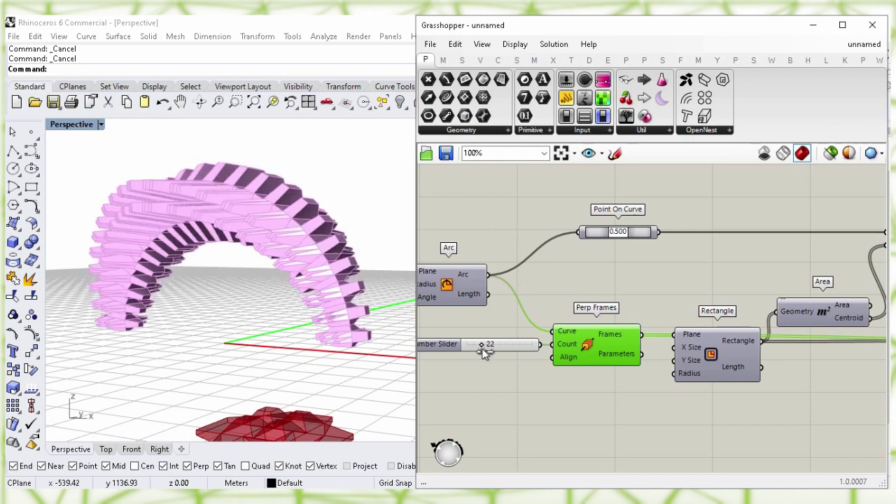
click(658, 276)
right_drag(681, 268, 567, 299)
right_drag(728, 208, 591, 227)
right_drag(756, 199, 541, 288)
right_drag(827, 225, 698, 236)
right_drag(757, 241, 706, 233)
click(740, 331)
right_drag(778, 268, 669, 252)
- Turn Box Morph's own preview back on and check the morphed arch from another side
right_click(640, 324)
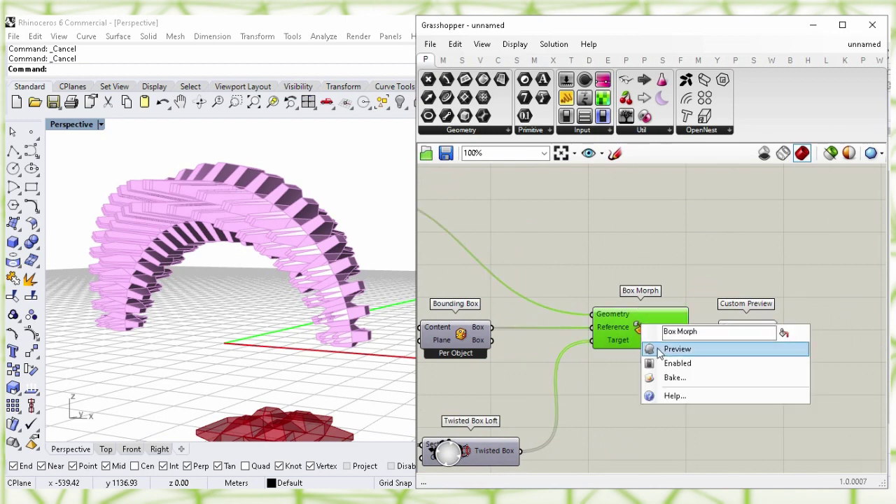
click(790, 352)
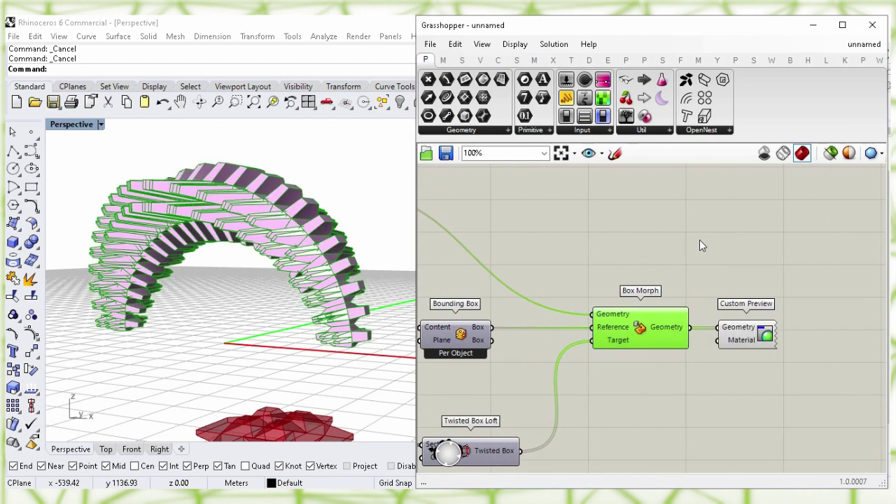
click(700, 240)
click(350, 294)
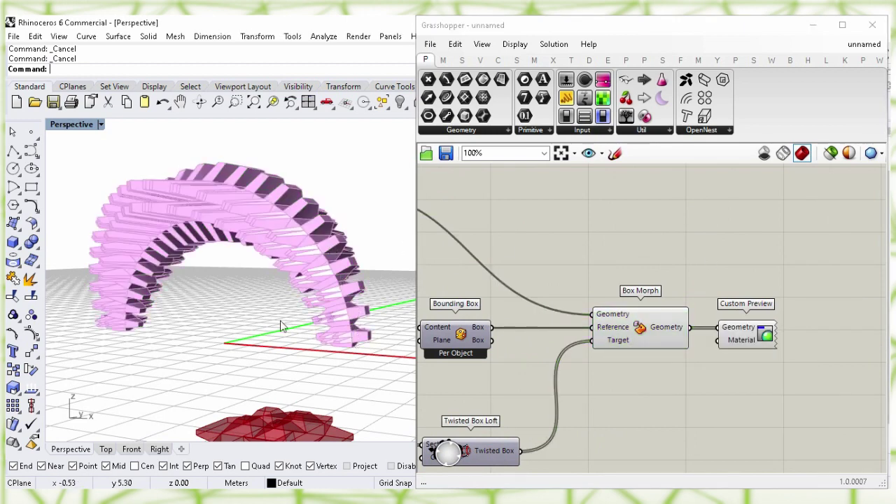
right_drag(265, 286, 316, 325)
drag(328, 343, 122, 175)
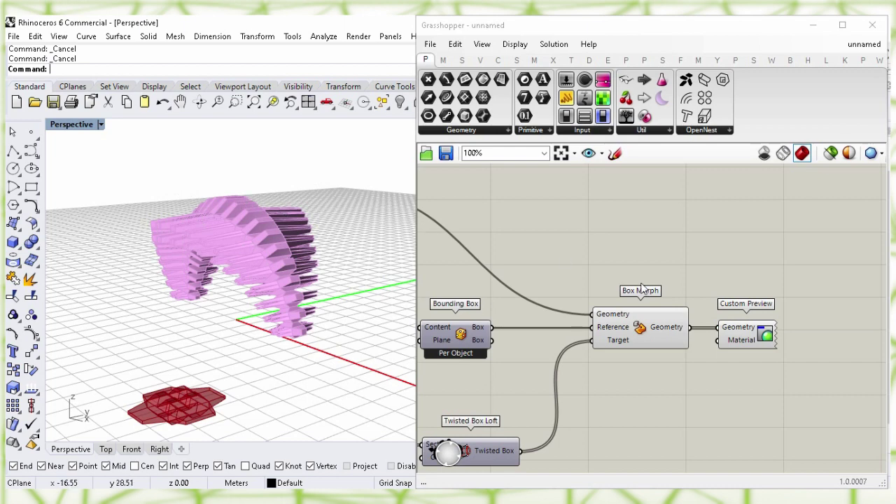
- Disconnect Custom Preview from Box Morph and bake the morphed meshes to the Default layer as a group
click(663, 331)
drag(742, 338, 753, 338)
right_click(642, 331)
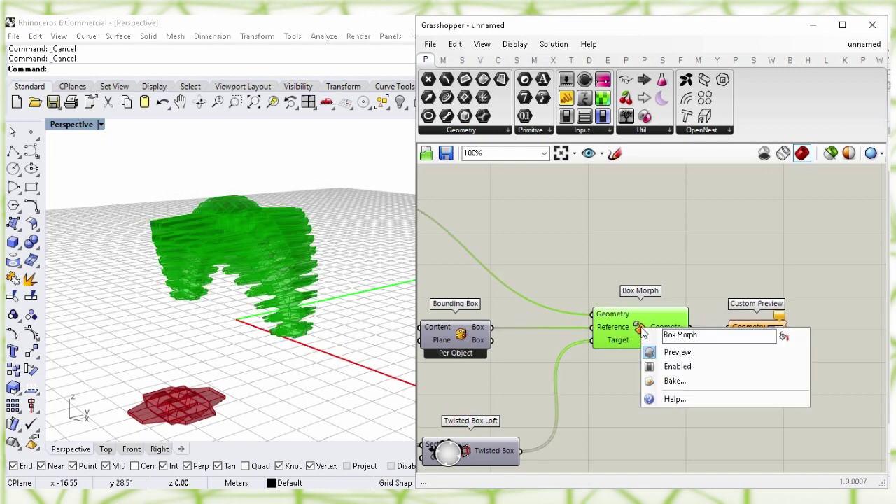
click(682, 379)
click(675, 253)
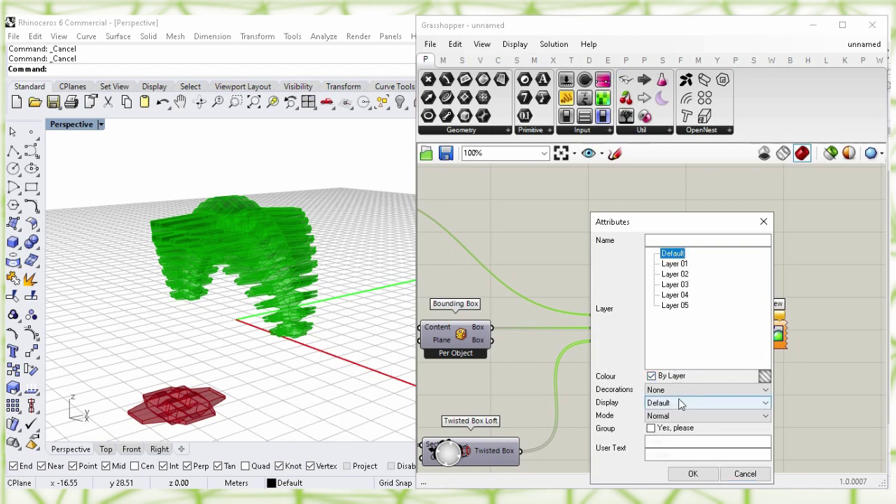
click(651, 428)
click(693, 474)
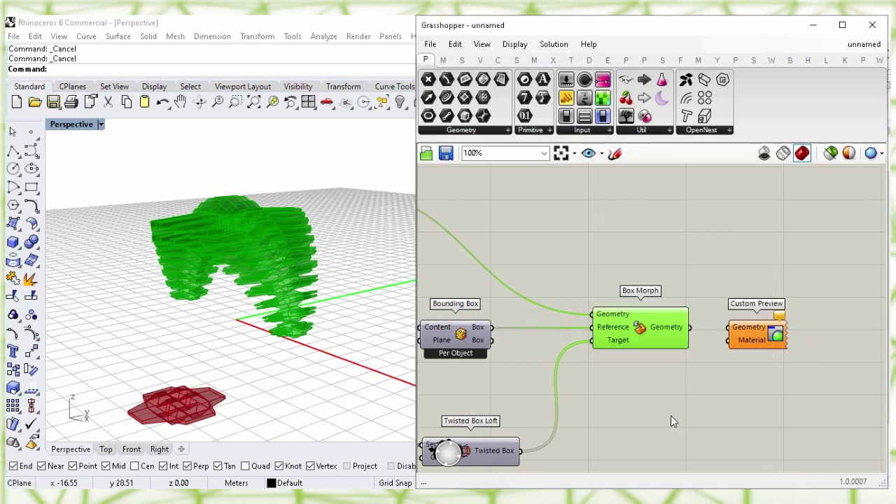
- Select the baked mesh arch in Rhino and move it 18 m along the Y axis
click(315, 245)
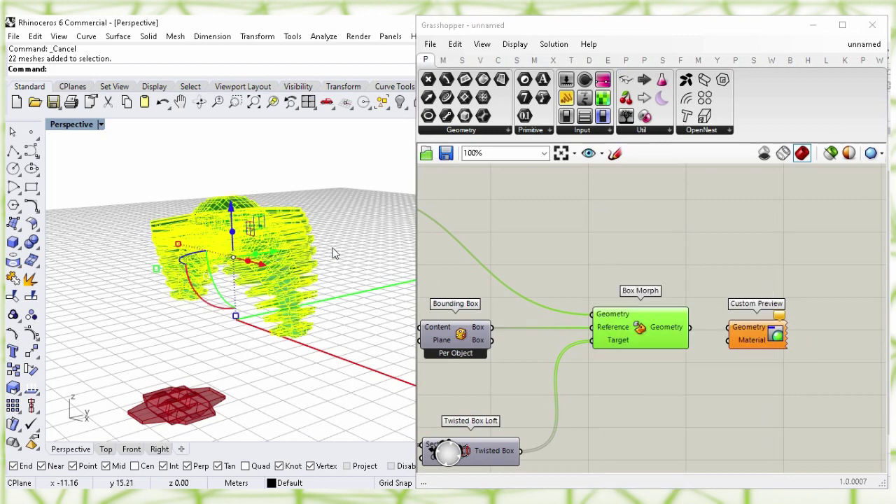
click(264, 252)
text(15)
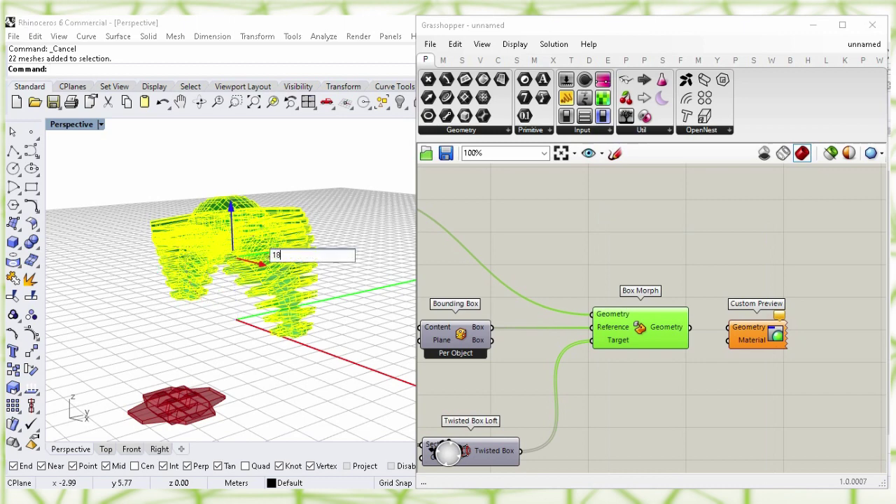
key(Return)
right_drag(250, 306, 315, 315)
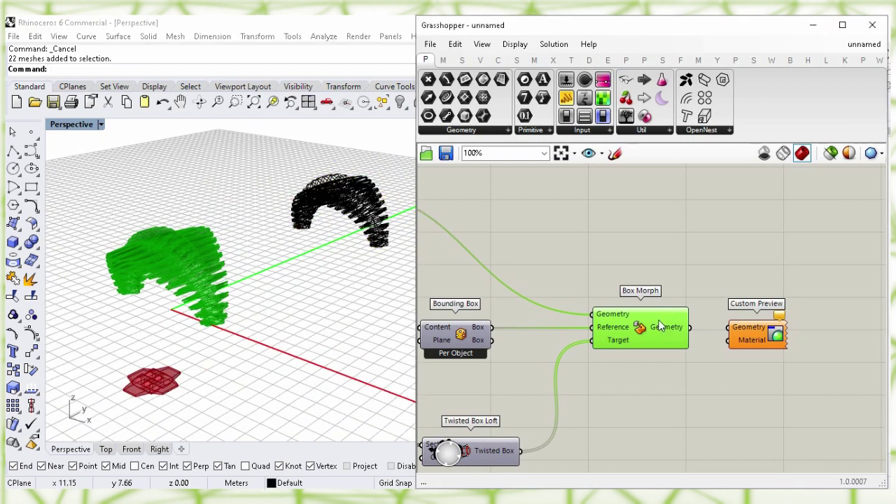
- Disconnect the Mesh parameter from Bounding Box's Content input and Box Morph's Geometry input
click(607, 243)
right_drag(628, 246, 713, 260)
right_drag(605, 245, 661, 255)
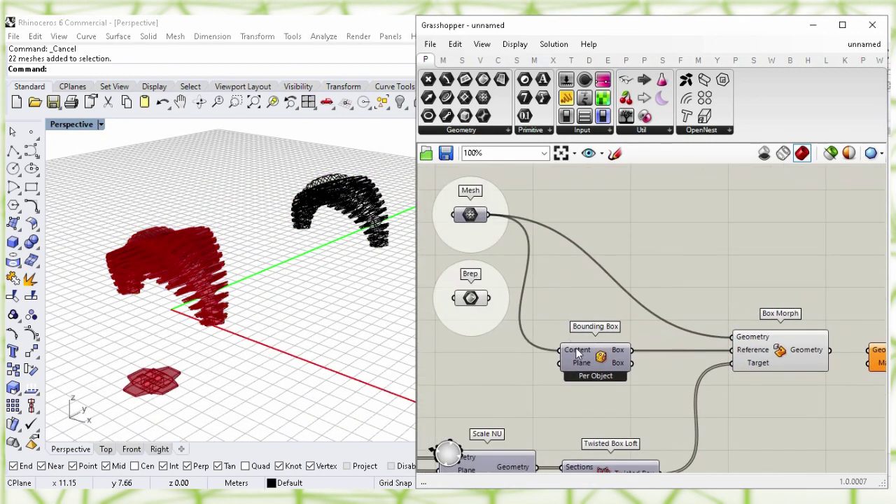
ctrl+drag(547, 282, 488, 214)
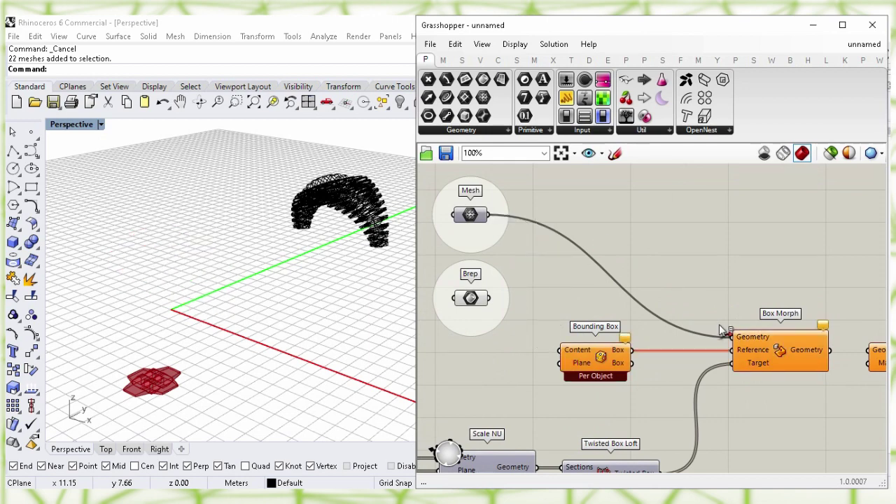
ctrl+drag(733, 338, 491, 215)
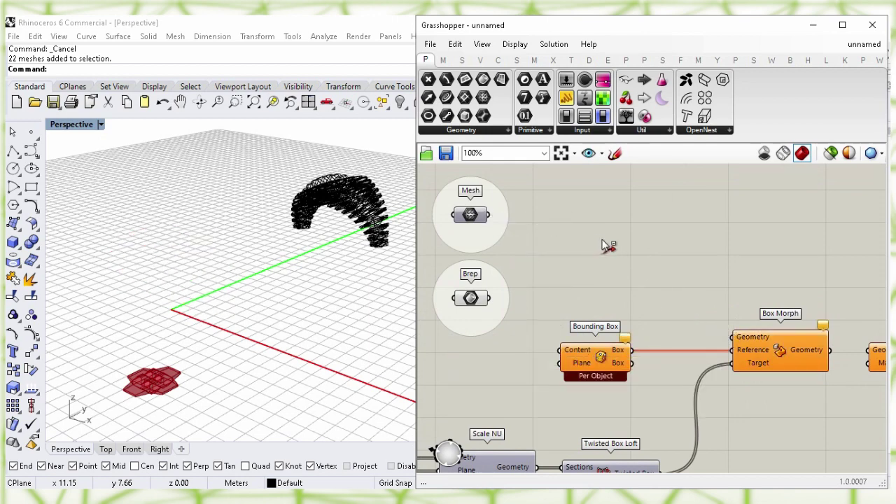
- Turn off the preview of the Brep parameter
click(474, 300)
right_drag(250, 325, 252, 360)
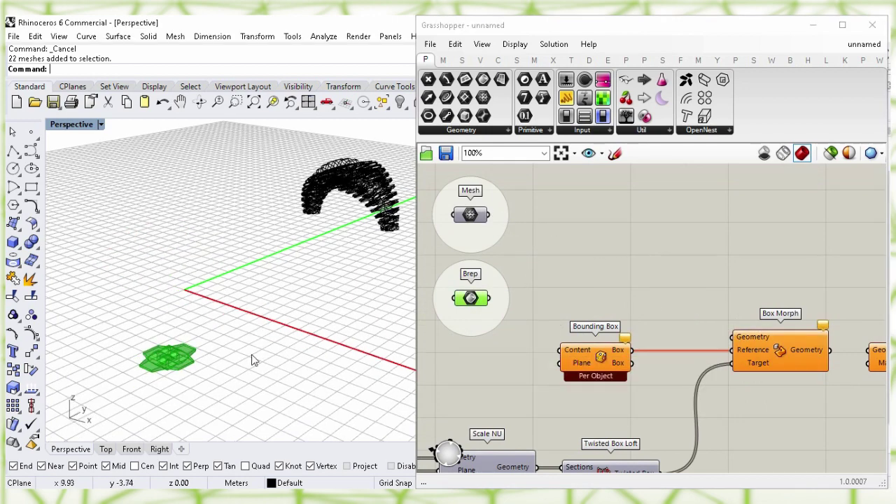
right_click(476, 303)
click(524, 274)
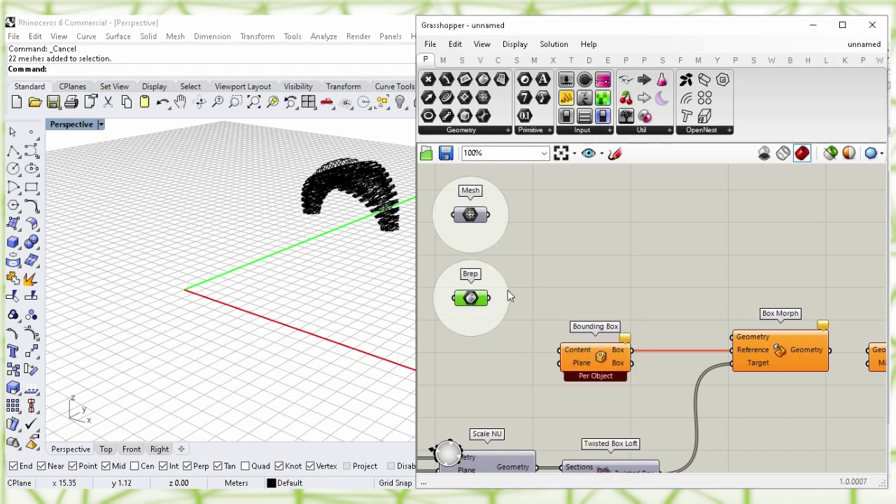
- Connect the Brep parameter to Bounding Box's Content input and Box Morph's Geometry input
drag(489, 299, 560, 350)
right_drag(603, 292, 580, 288)
drag(539, 297, 716, 334)
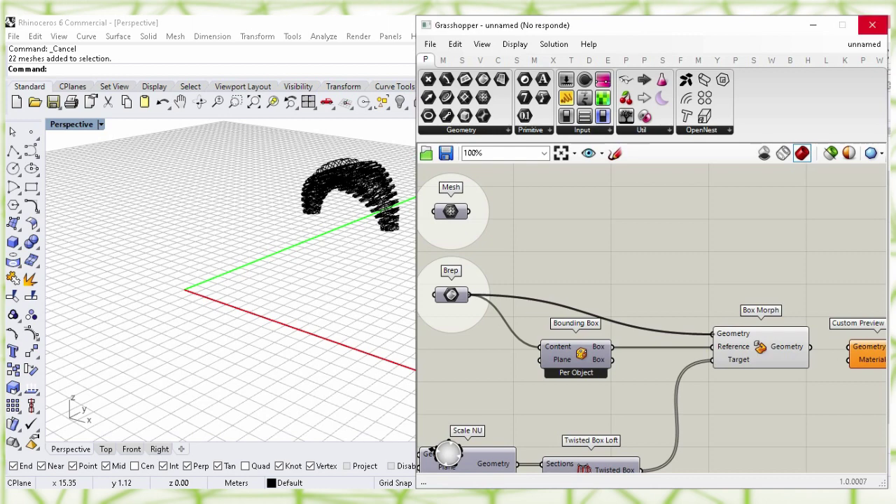
- Reconnect Box Morph's Geometry output to Custom Preview's Geometry input
right_drag(743, 260, 726, 291)
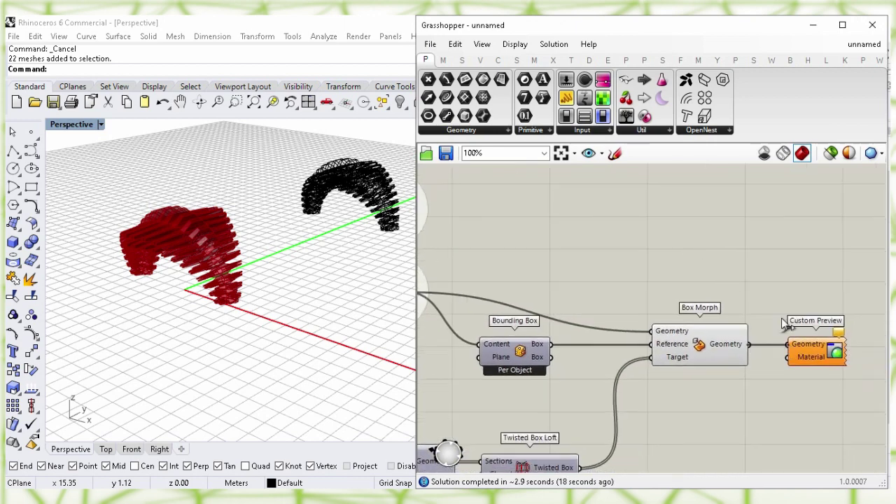
click(497, 250)
right_drag(171, 206, 235, 242)
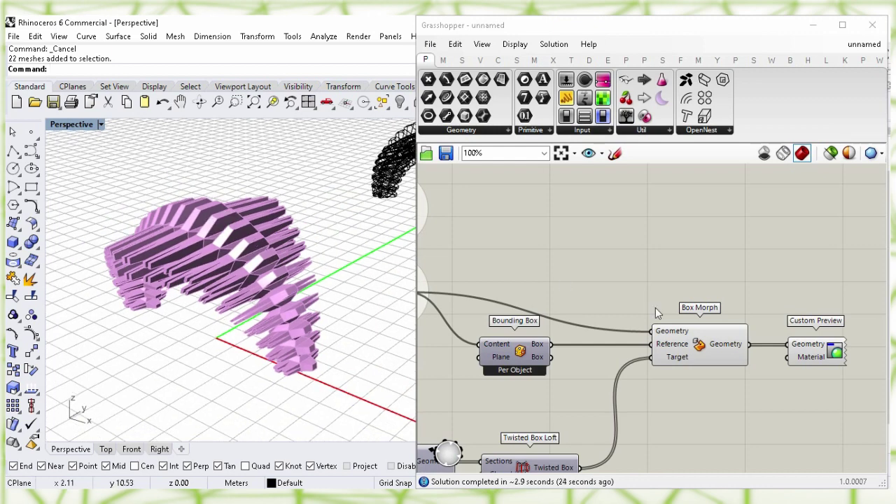
- Bake Box Morph's brep geometry to the Default layer with grouping enabled
right_click(699, 344)
click(742, 391)
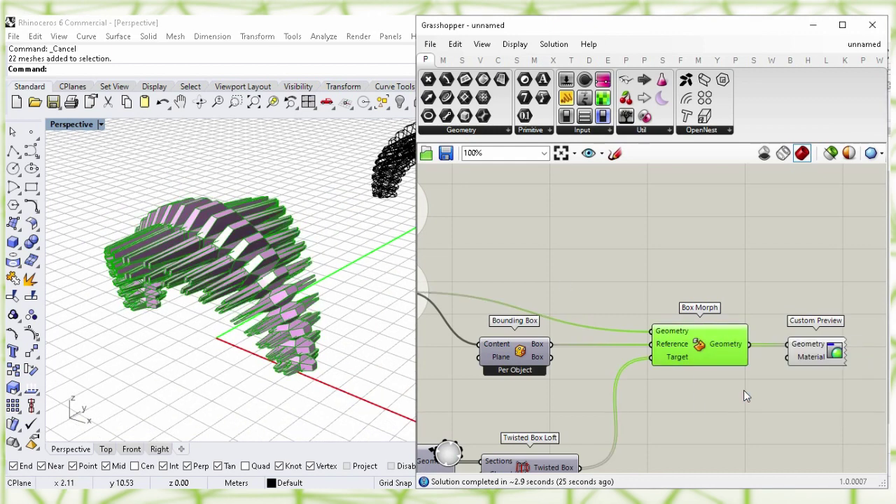
click(735, 428)
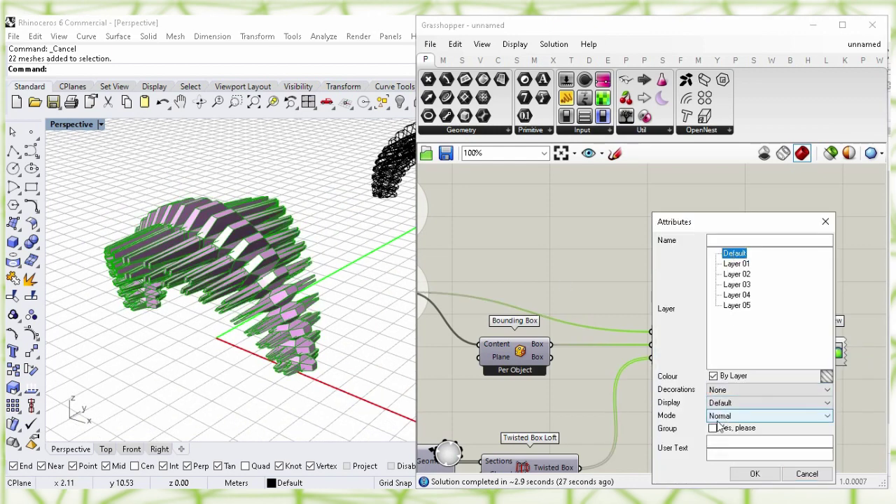
click(755, 474)
click(651, 255)
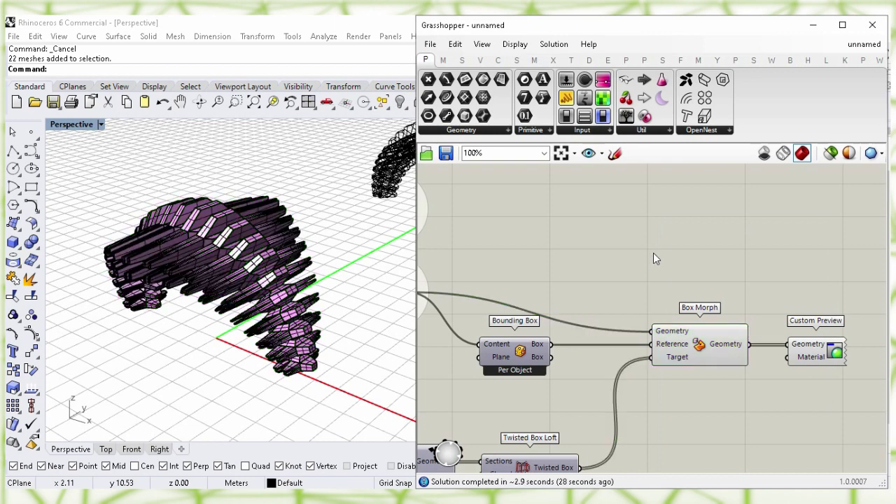
- Turn off Box Morph's preview and disconnect its output from Custom Preview
right_click(700, 344)
click(732, 371)
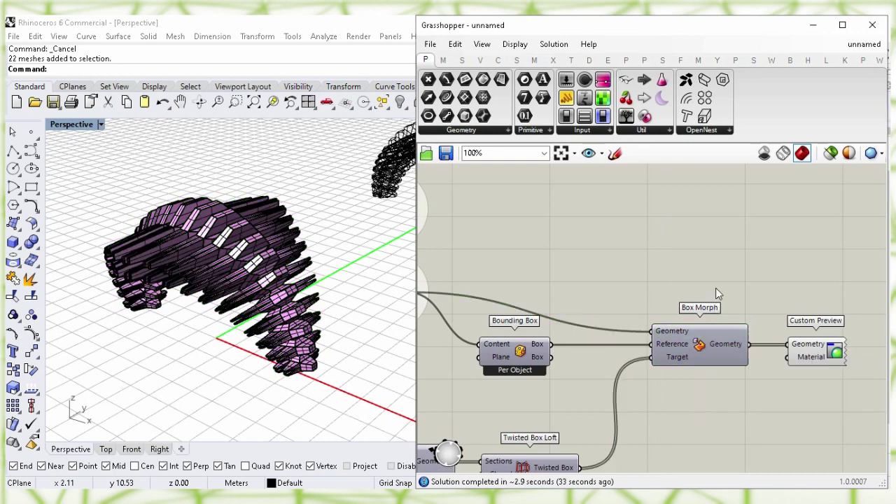
drag(782, 342, 790, 343)
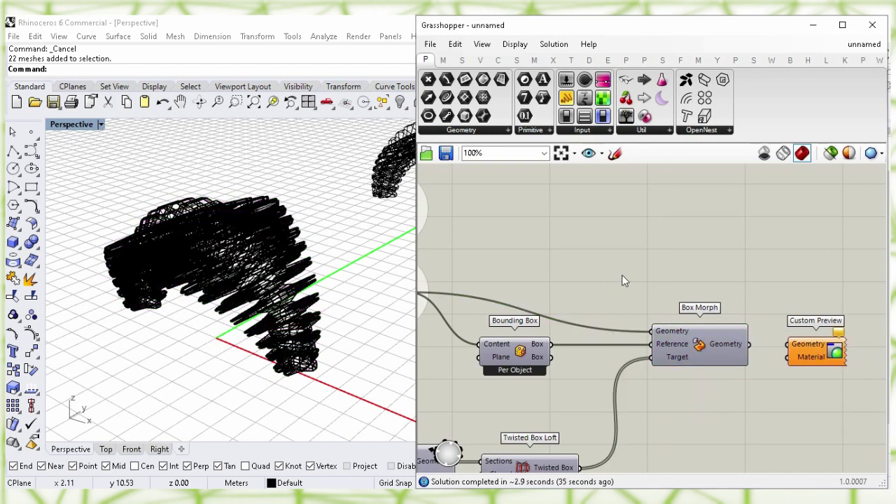
- Turn on the preview of the Geometry parameter that holds the base platform and human figure
right_drag(552, 230, 537, 256)
right_drag(456, 254, 859, 258)
right_drag(512, 290, 812, 257)
right_drag(472, 248, 706, 236)
right_drag(476, 320, 789, 302)
right_click(775, 415)
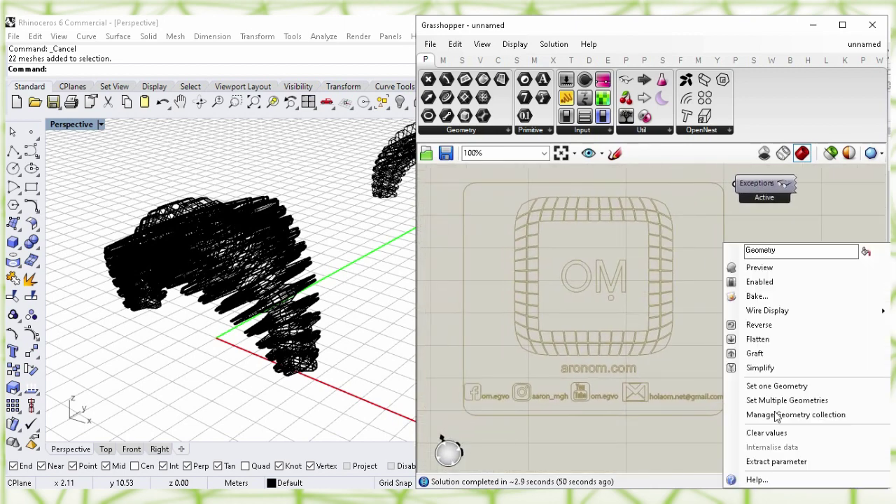
click(735, 284)
right_drag(286, 236, 371, 286)
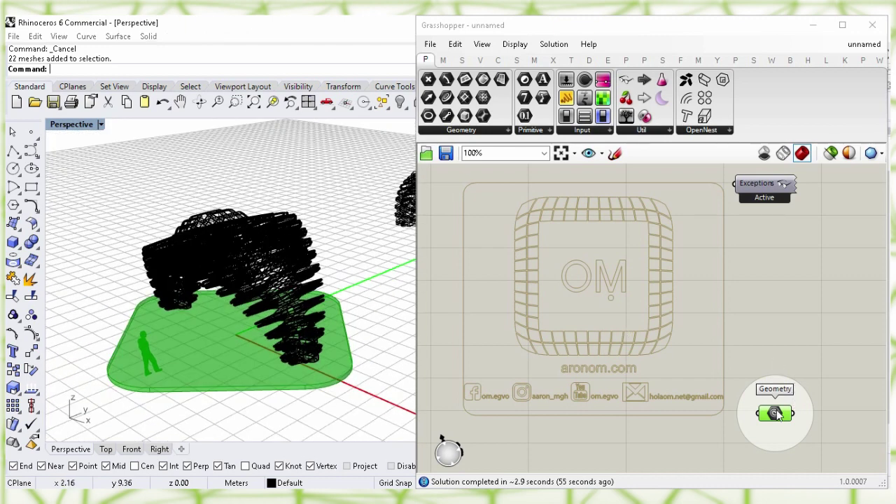
- Bake the Geometry parameter's platform and human figure without grouping, and turn off the parameter's preview
right_click(777, 413)
click(773, 297)
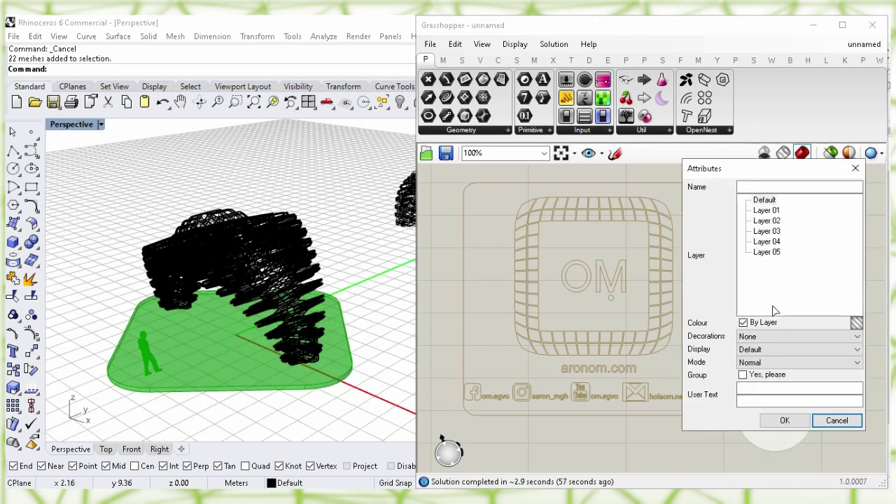
click(784, 420)
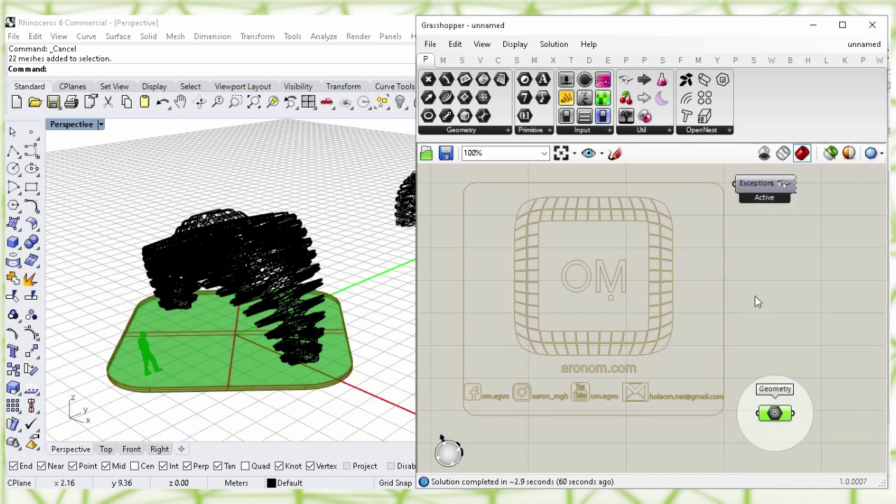
drag(776, 354, 761, 287)
middle_click(759, 284)
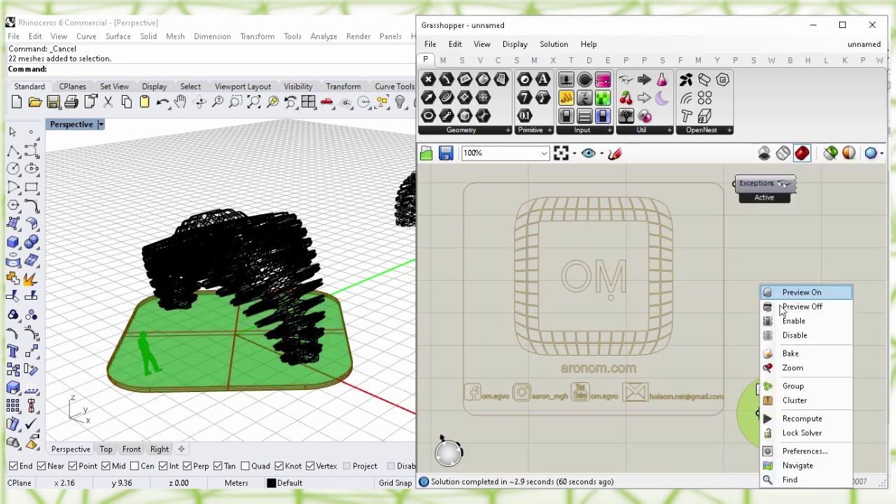
click(781, 306)
click(781, 307)
- Minimize Grasshopper, slide the baked mesh arch along Y closer to the polysurface arch in Rhino, and select the polysurface arch
click(813, 25)
shift+right_drag(450, 269, 651, 328)
scroll(461, 274, down, 1)
drag(645, 320, 452, 183)
drag(571, 210, 449, 242)
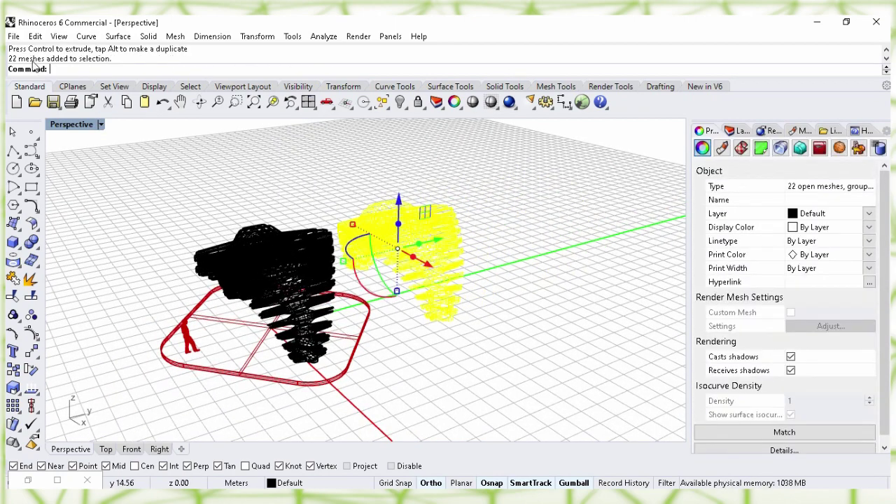
click(275, 264)
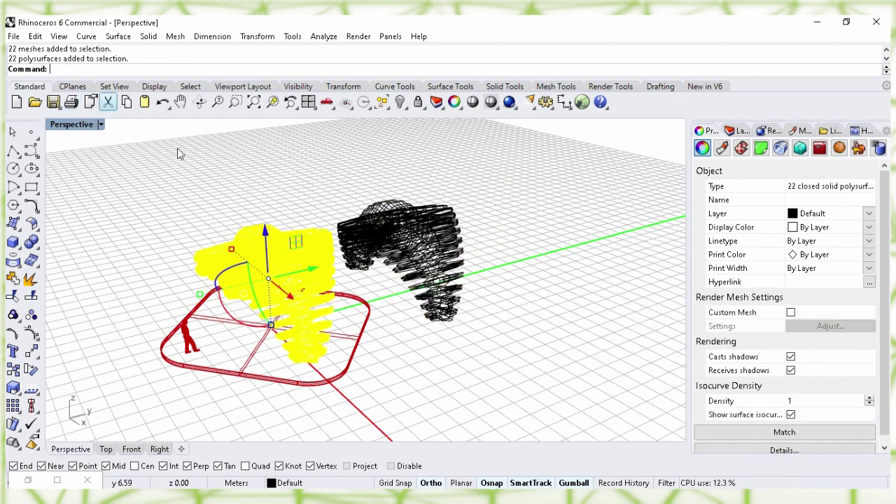
- Deselect the polysurface arch and assign the human figure mesh to the purple layer
click(248, 206)
right_drag(240, 217, 210, 168)
click(186, 323)
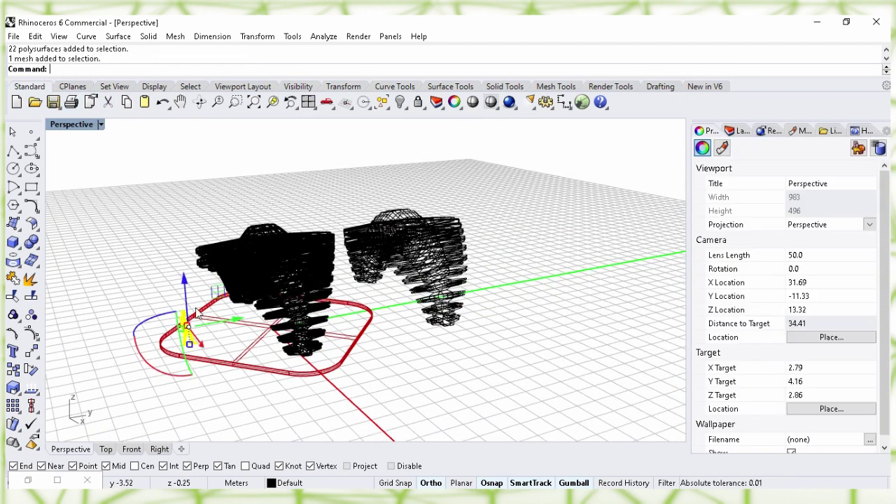
click(869, 213)
click(816, 247)
- Switch the Perspective viewport to Rendered display mode and examine both arches, the platform and the human figure from several sides
right_drag(412, 346, 413, 338)
scroll(413, 338, up, 3)
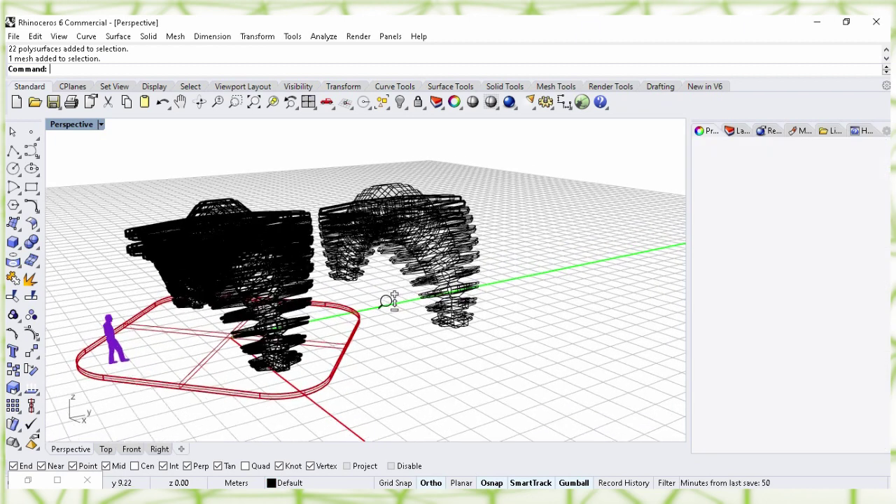
right_drag(372, 301, 406, 299)
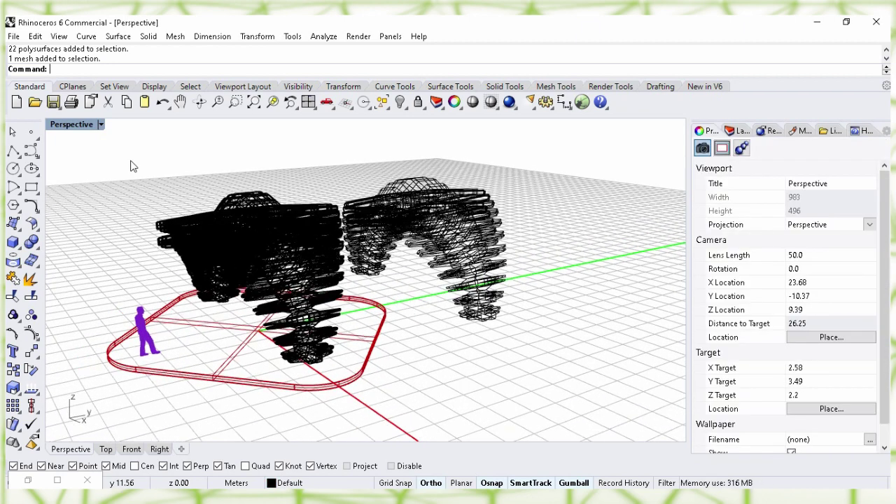
click(101, 125)
click(137, 103)
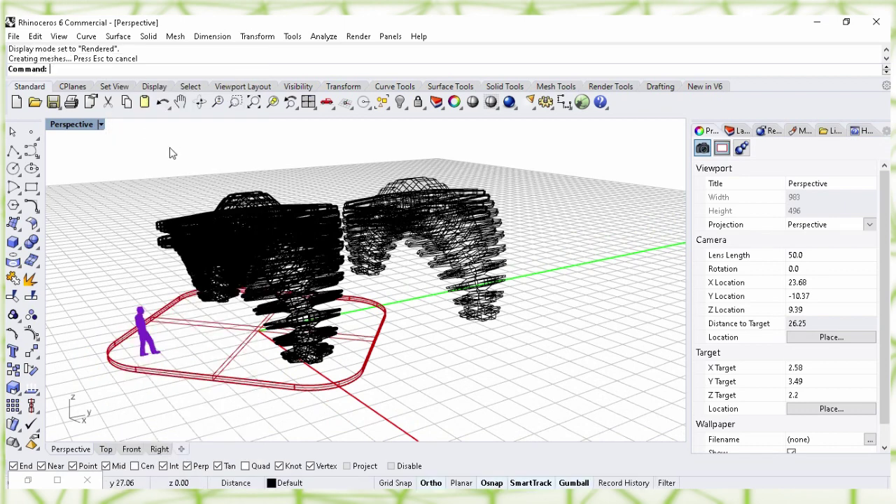
mouse_move(397, 294)
right_down()
mouse_move(364, 290)
mouse_move(426, 350)
mouse_move(410, 337)
mouse_move(352, 326)
mouse_move(260, 255)
mouse_move(318, 252)
mouse_move(491, 273)
mouse_move(418, 287)
mouse_move(385, 276)
mouse_move(392, 284)
right_up()
scroll(310, 249, up, 2)
scroll(388, 282, up, 1)
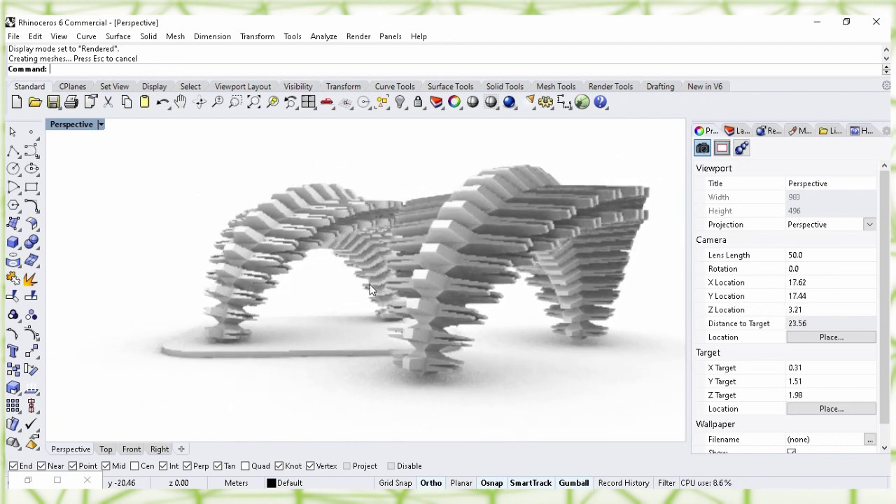
right_drag(317, 288, 492, 281)
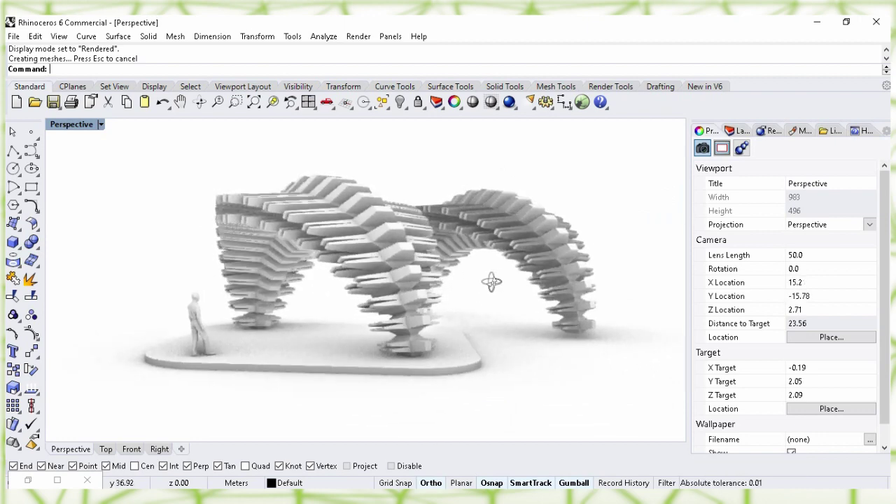